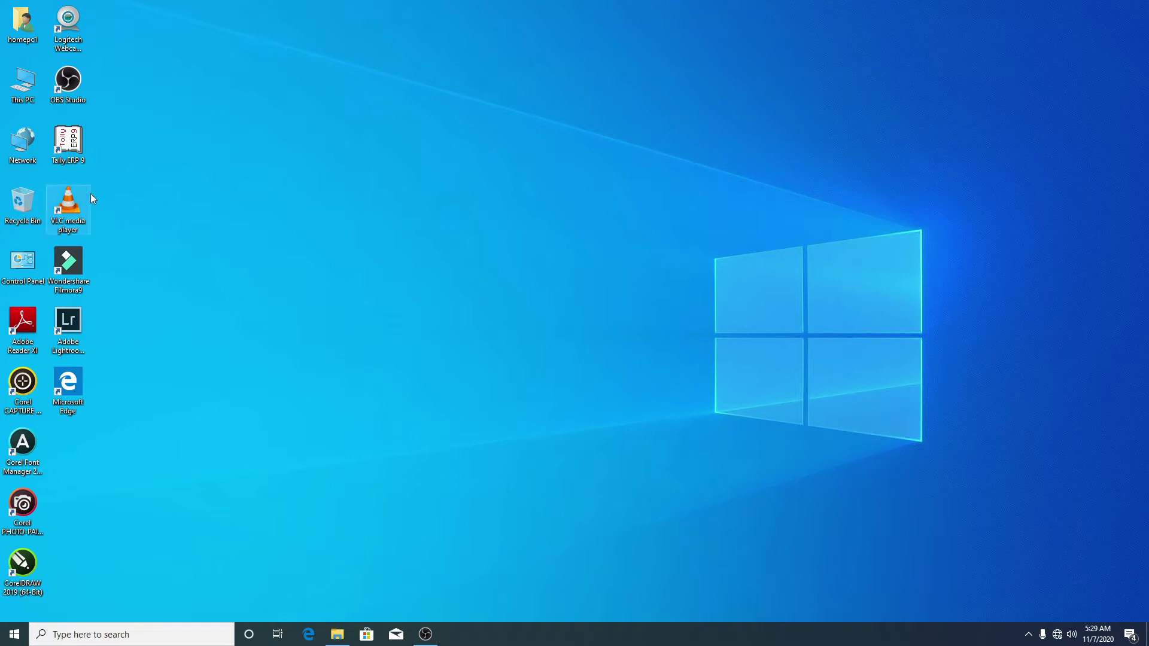
Step: Launch Tally.ERP 9 in Educational Mode so it opens with Abc Company loaded
{"action": "double_click", "coordinate": [76, 154]}
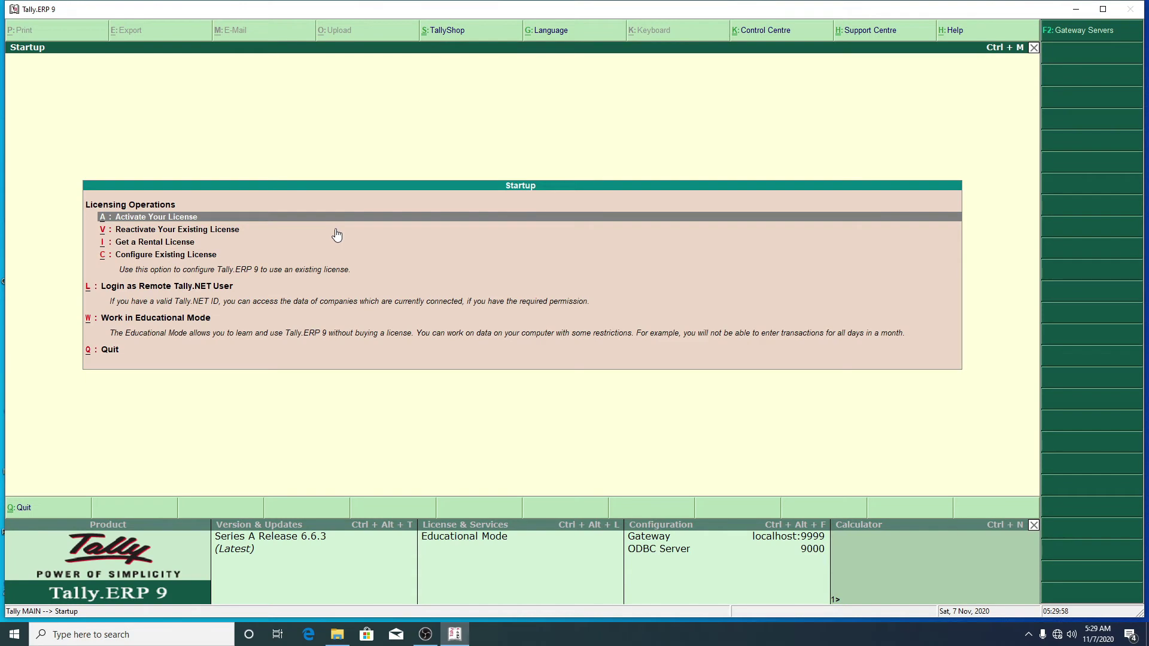
{"action": "key", "text": "Down"}
{"action": "key", "text": "Down"}
{"action": "key", "text": "Down"}
{"action": "key", "text": "Down"}
{"action": "key", "text": "Down"}
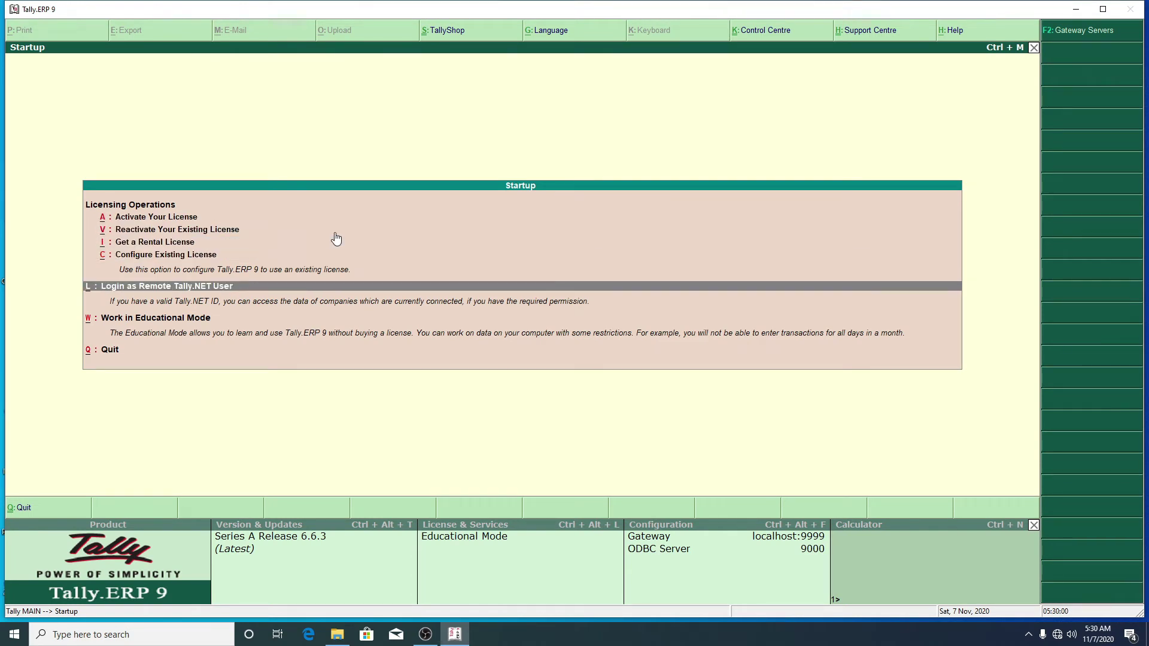
{"action": "key", "text": "Return"}
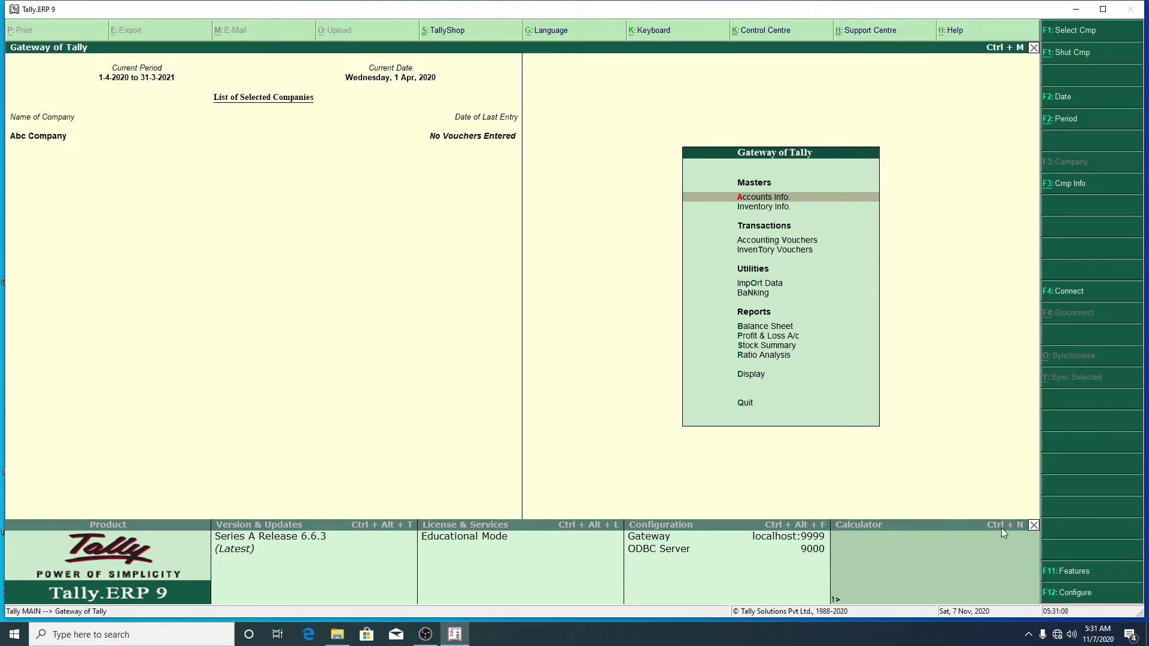
Step: Enter 23423 in Tally's calculator panel
{"action": "left_click", "coordinate": [960, 577]}
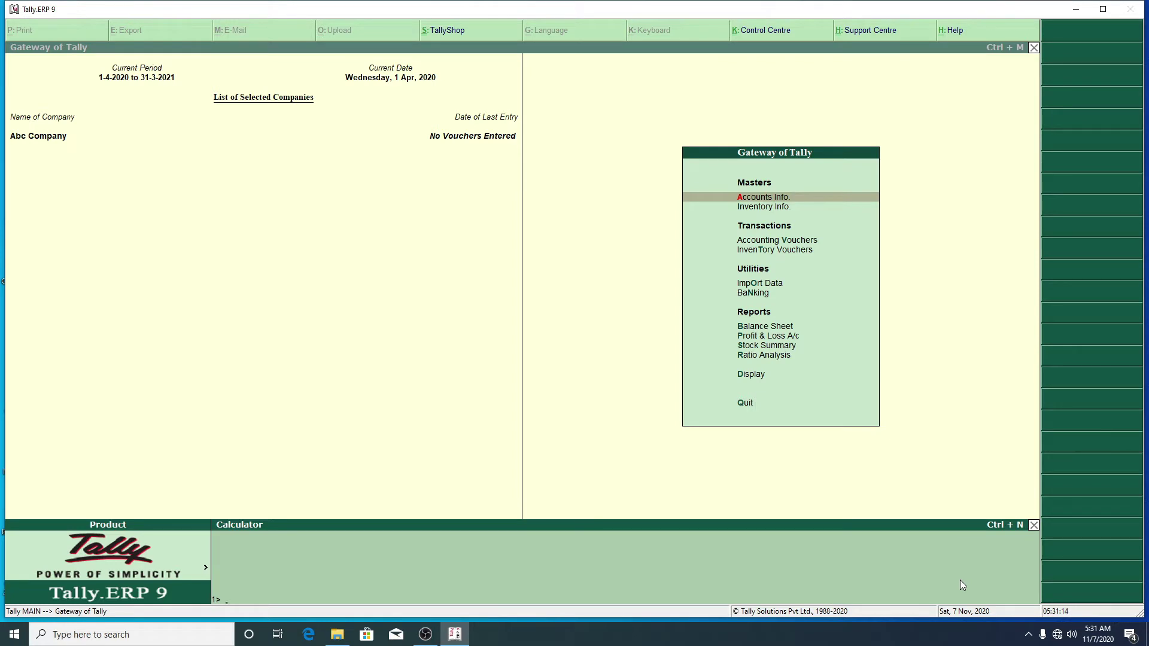
{"action": "type", "text": "23423"}
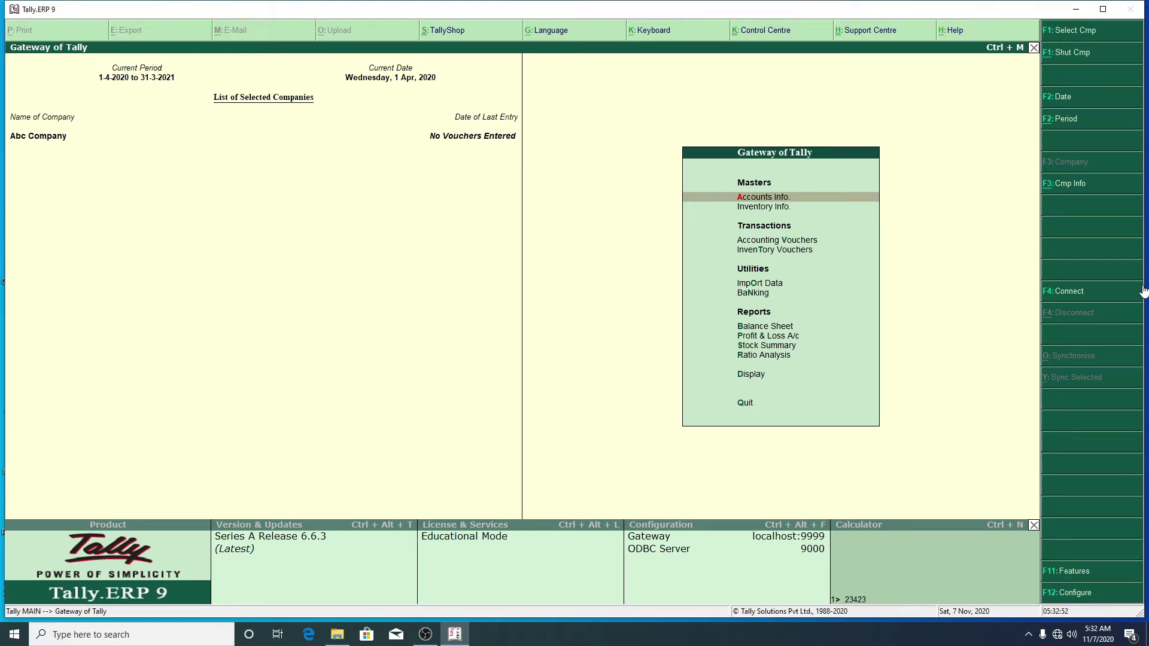
Step: Bring up the Company Info. menu with Alt+F3 and highlight Create Company
{"action": "key", "text": "alt+F3"}
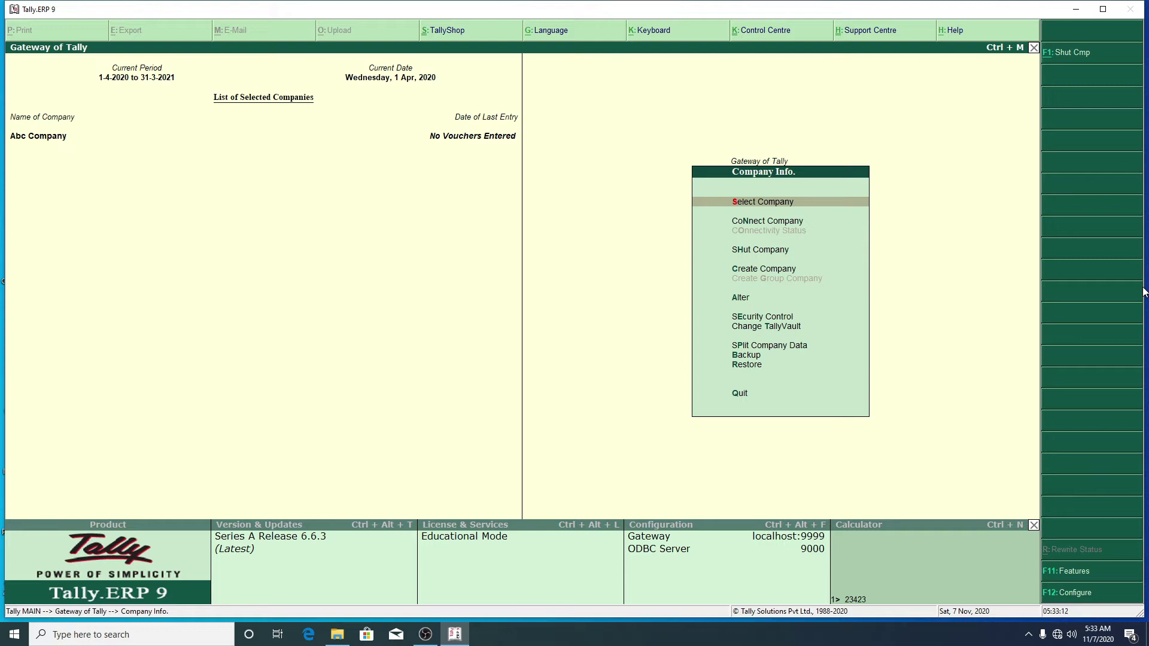
{"action": "key", "text": "Escape"}
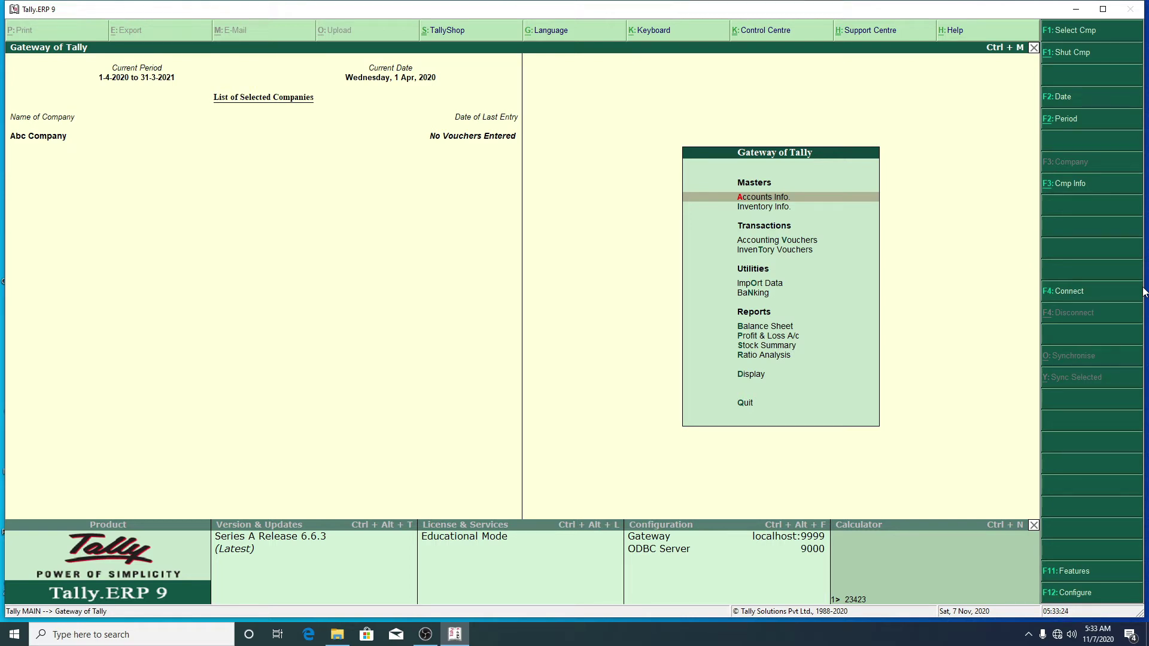
{"action": "key", "text": "alt+F3"}
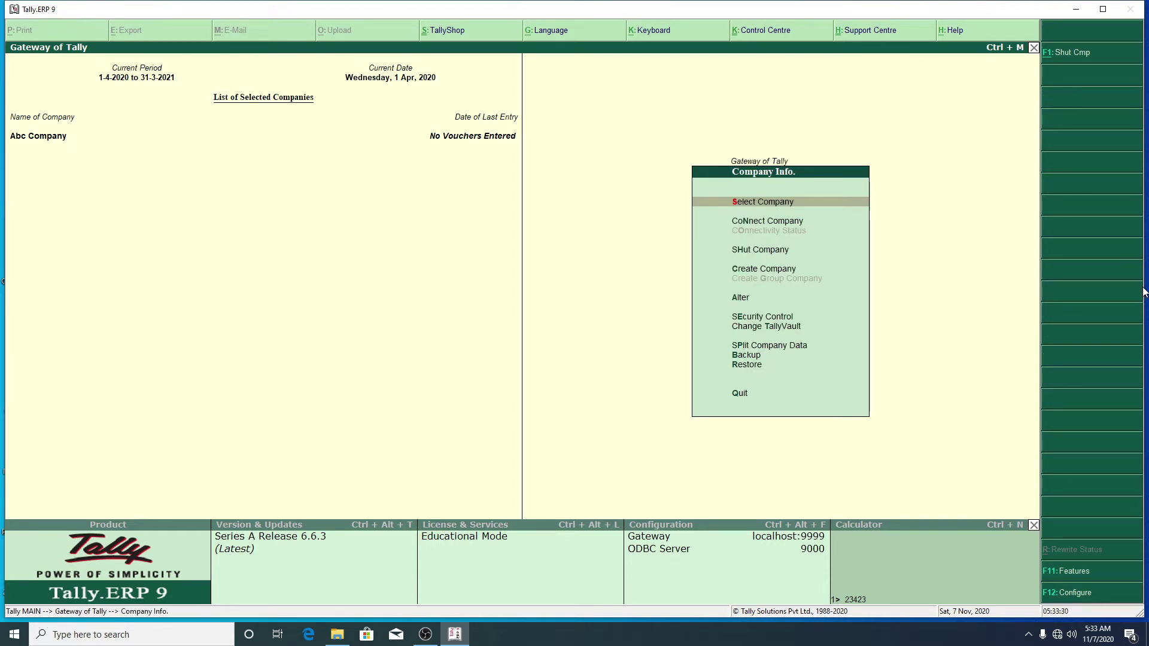
{"action": "key", "text": "Down"}
{"action": "key", "text": "Down"}
{"action": "key", "text": "Down"}
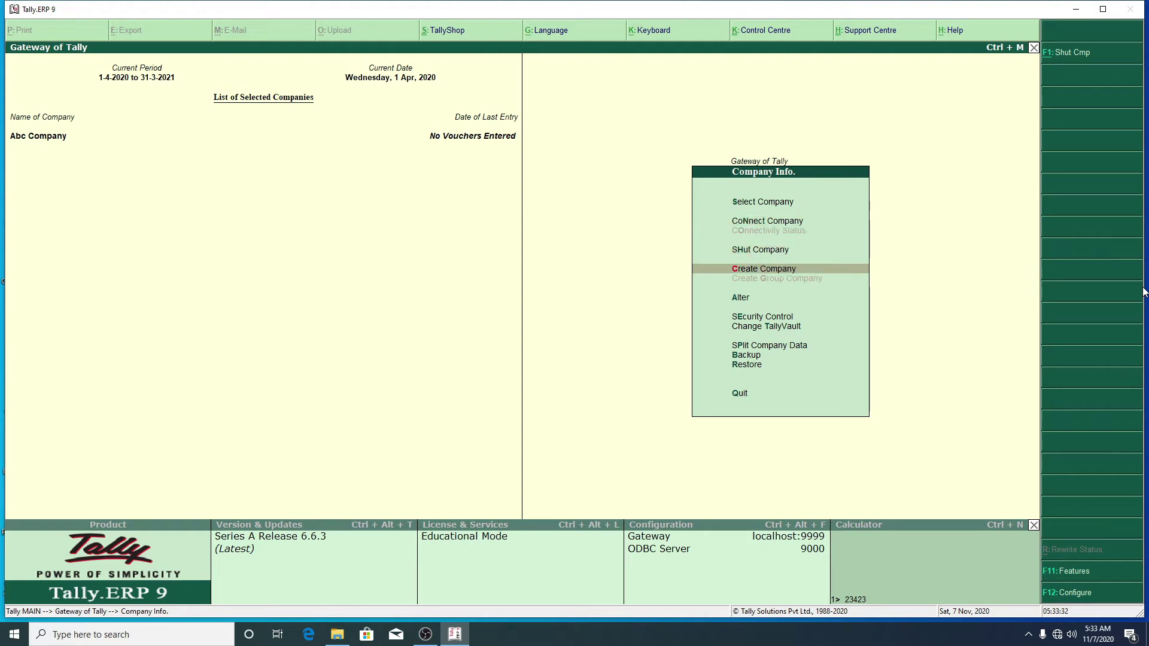
Step: Choose Create Company to start a new company
{"action": "key", "text": "Return"}
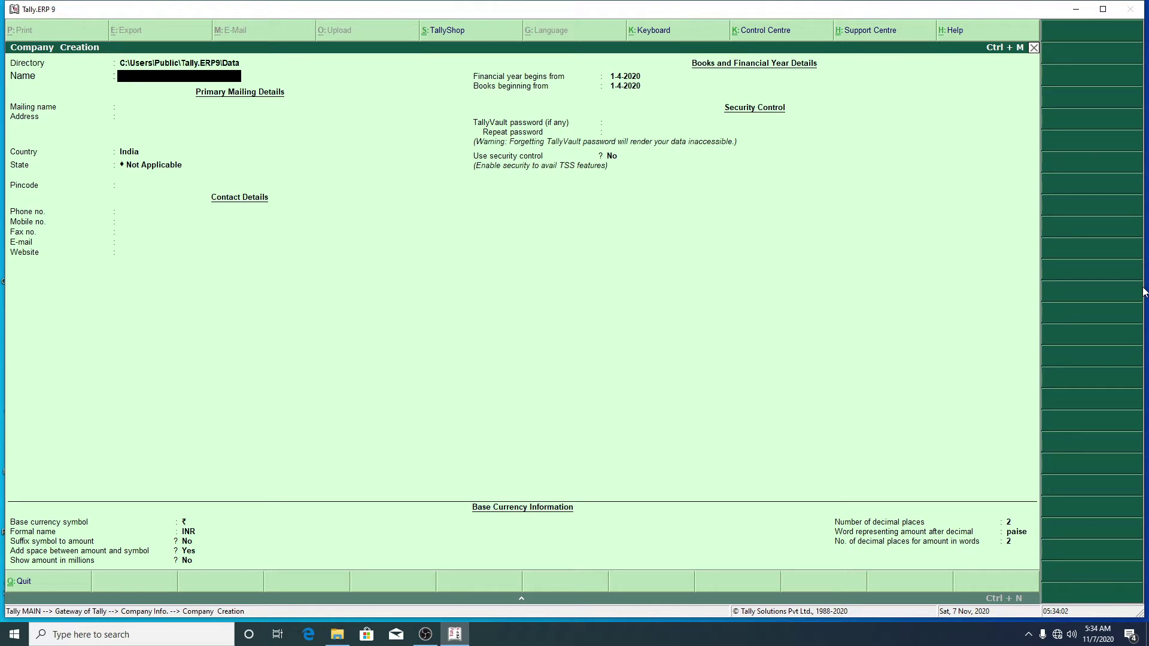
Step: Browse File Explorer to C:\Users\Public\Tally.ERP9\Data, view folder 10000, then close it
{"action": "left_click", "coordinate": [340, 630]}
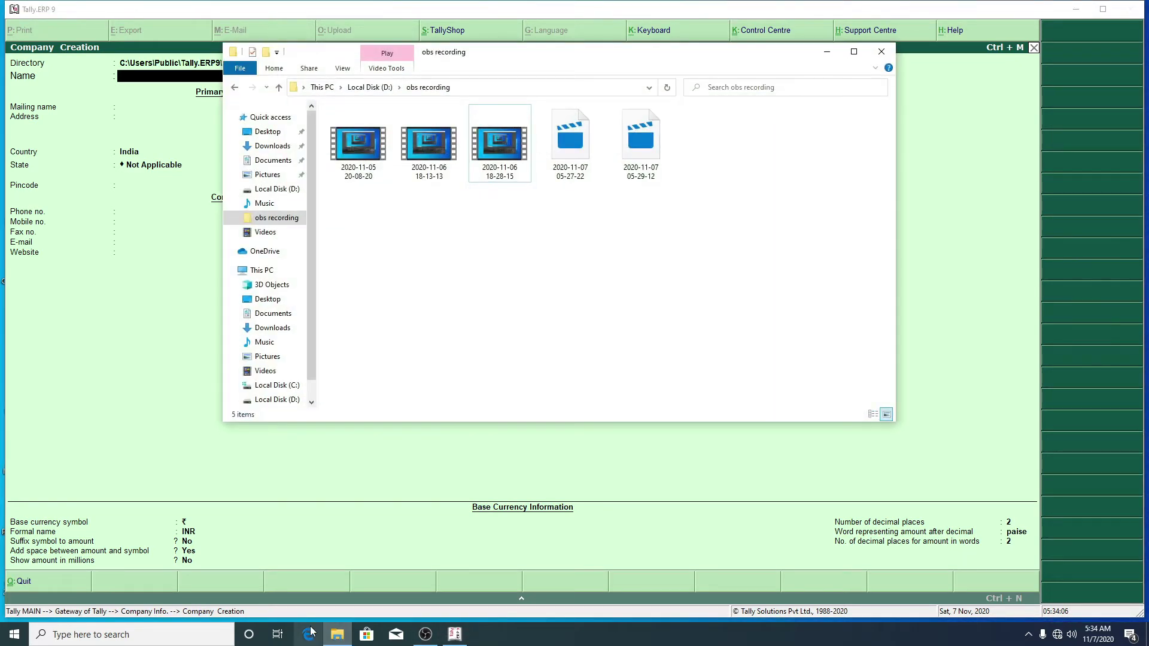
{"action": "left_click", "coordinate": [263, 270]}
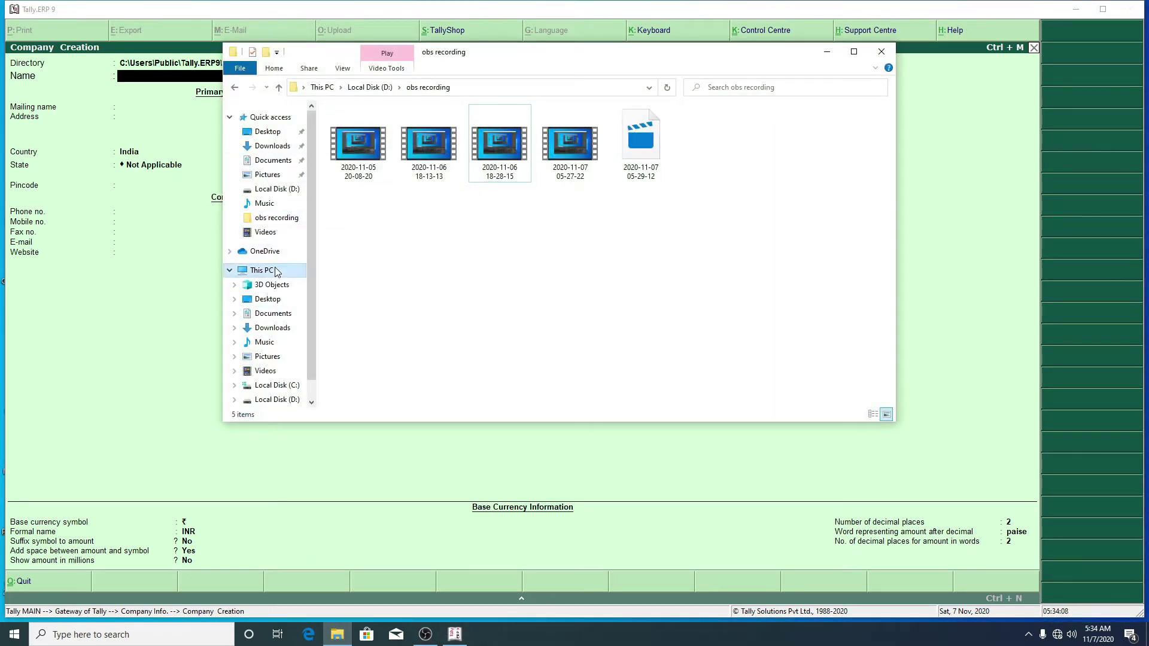
{"action": "double_click", "coordinate": [416, 267]}
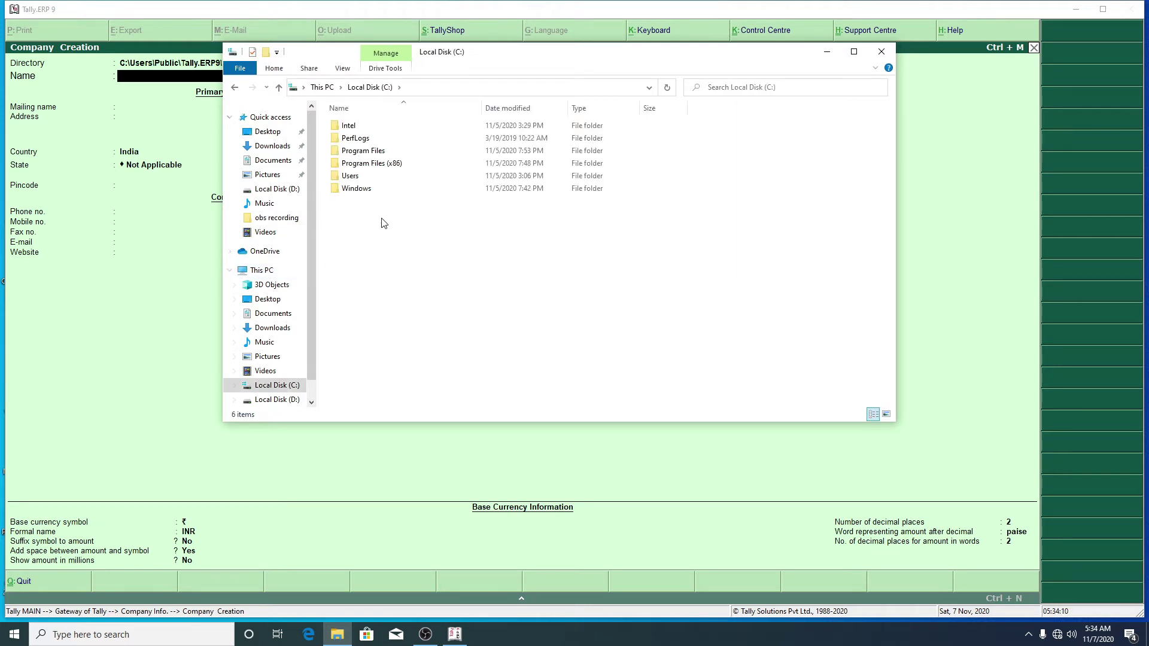
{"action": "double_click", "coordinate": [363, 178]}
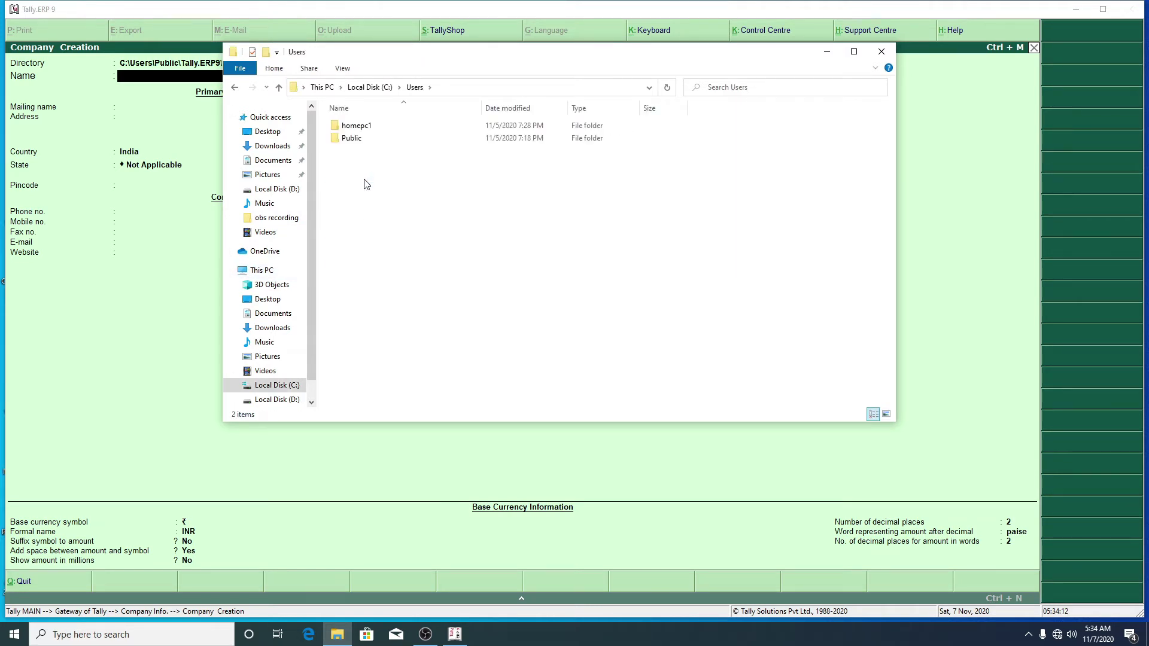
{"action": "double_click", "coordinate": [364, 140]}
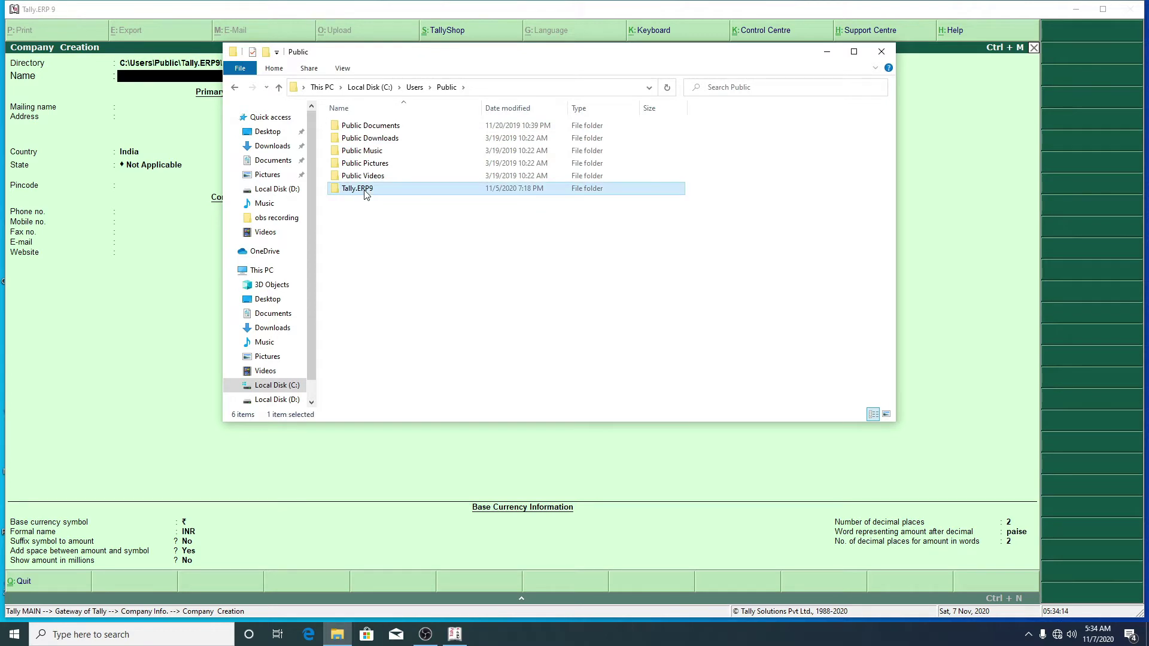
{"action": "double_click", "coordinate": [366, 189]}
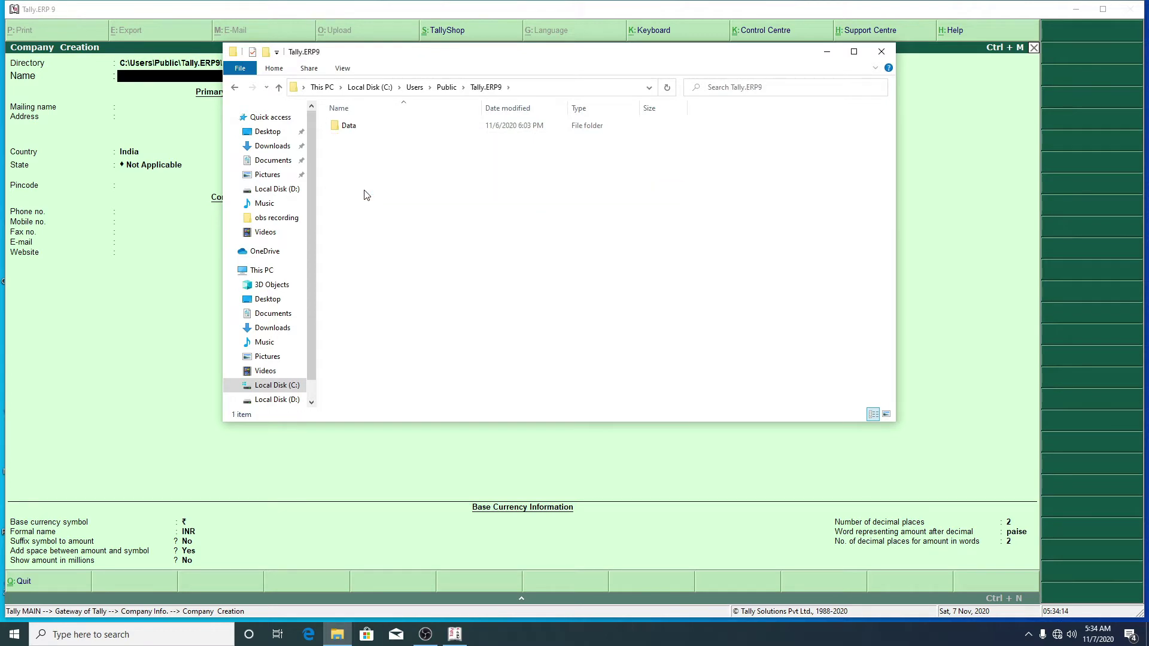
{"action": "double_click", "coordinate": [353, 127]}
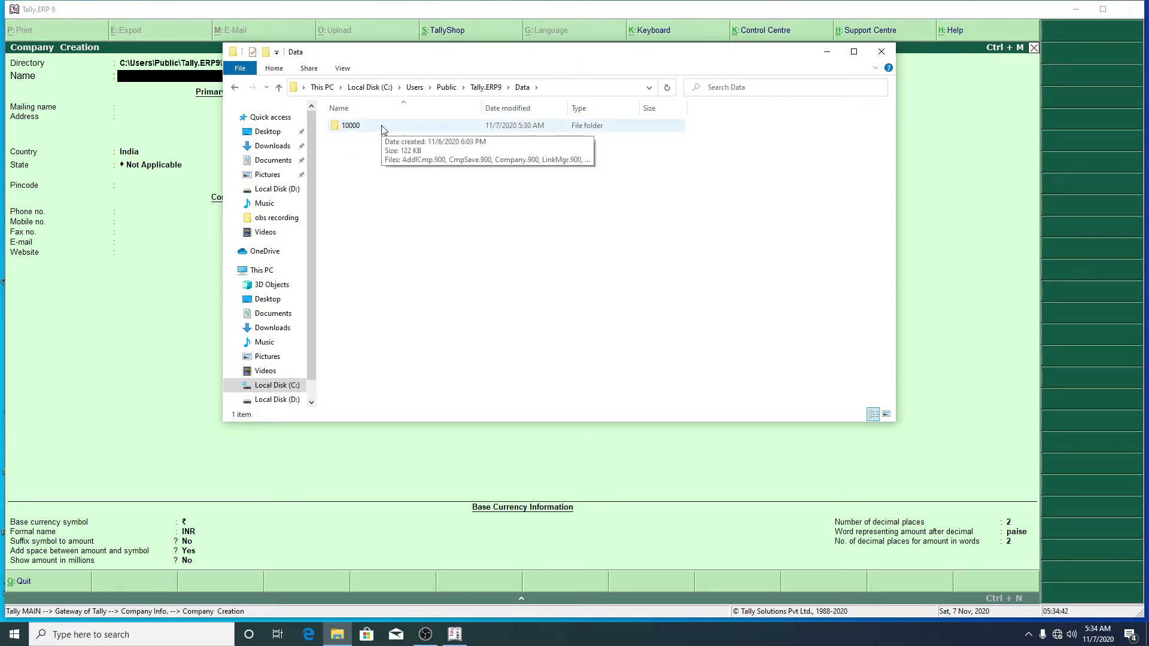
{"action": "left_click", "coordinate": [881, 52]}
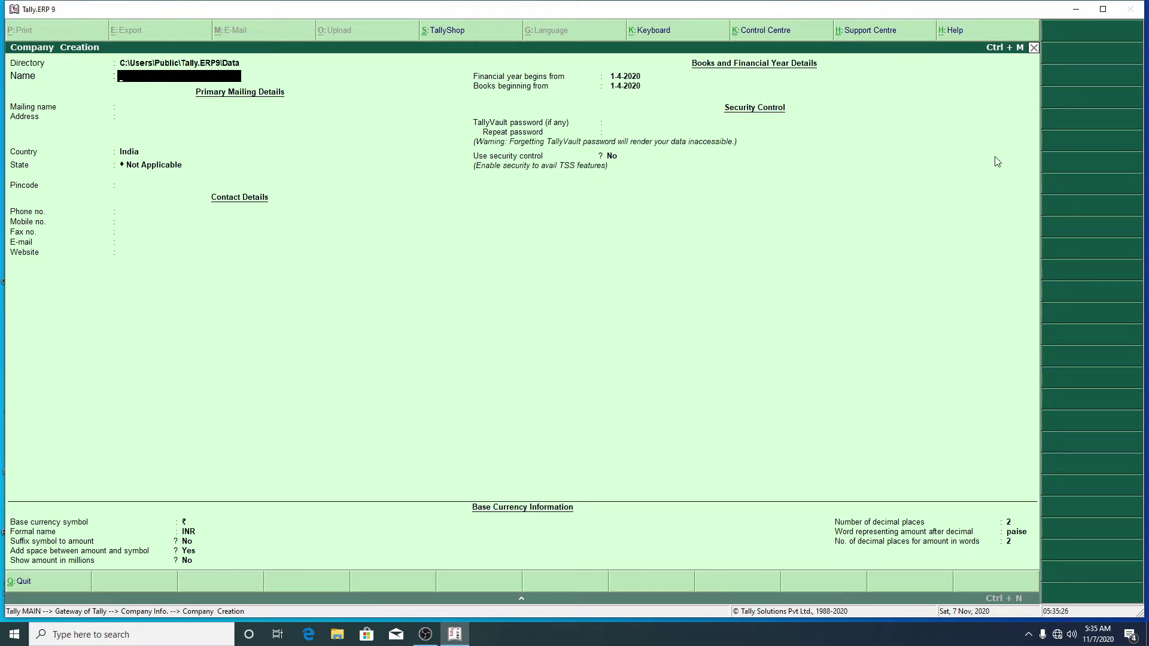
Step: Name the company 'Abc company2' and keep the same mailing name
{"action": "type", "text": "Abc company2"}
{"action": "key", "text": "Return"}
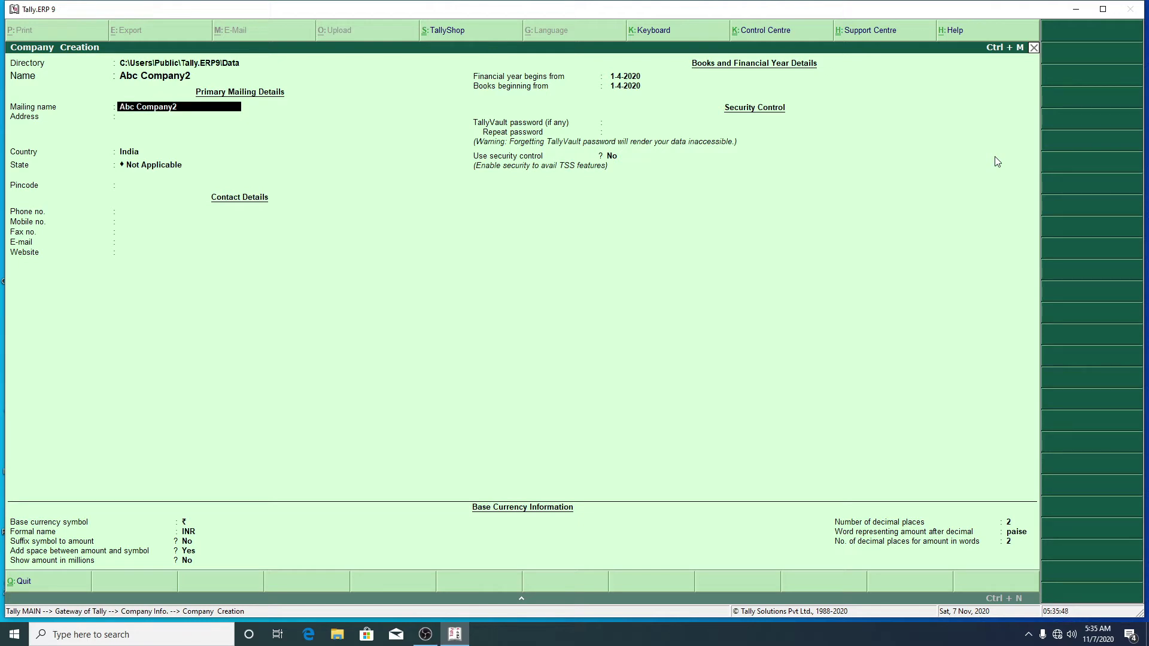
{"action": "key", "text": "Return"}
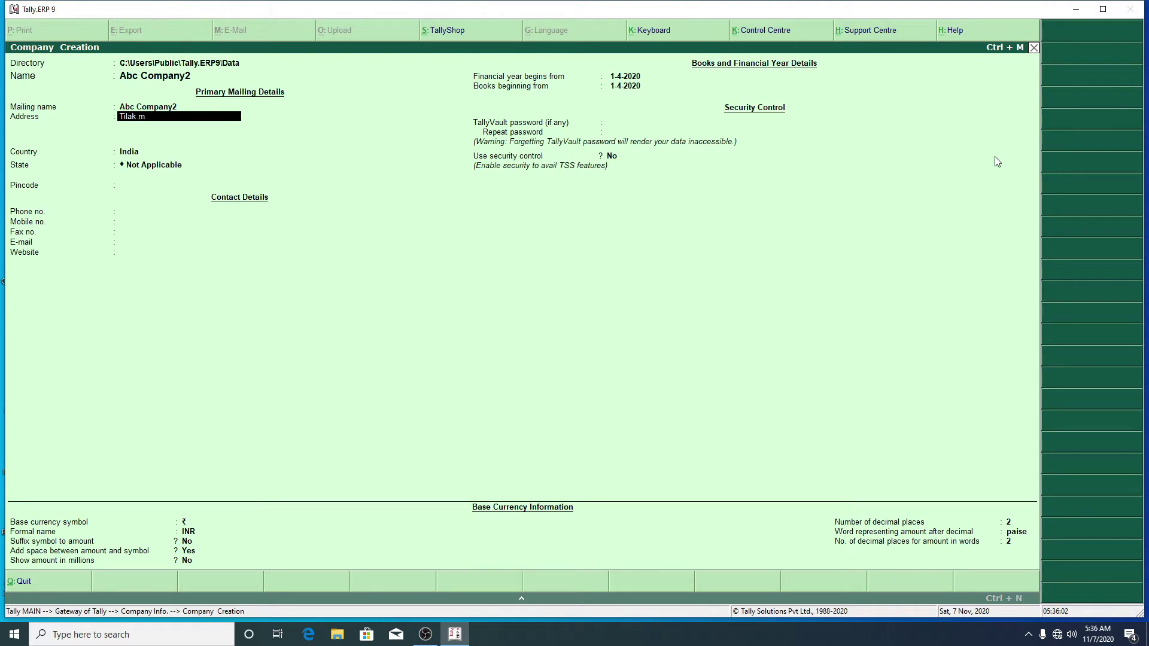
Step: Correct the first address line to 'Tilak Market' and leave the second line blank
{"action": "key", "text": "BackSpace"}
{"action": "type", "text": "Market"}
{"action": "key", "text": "Return"}
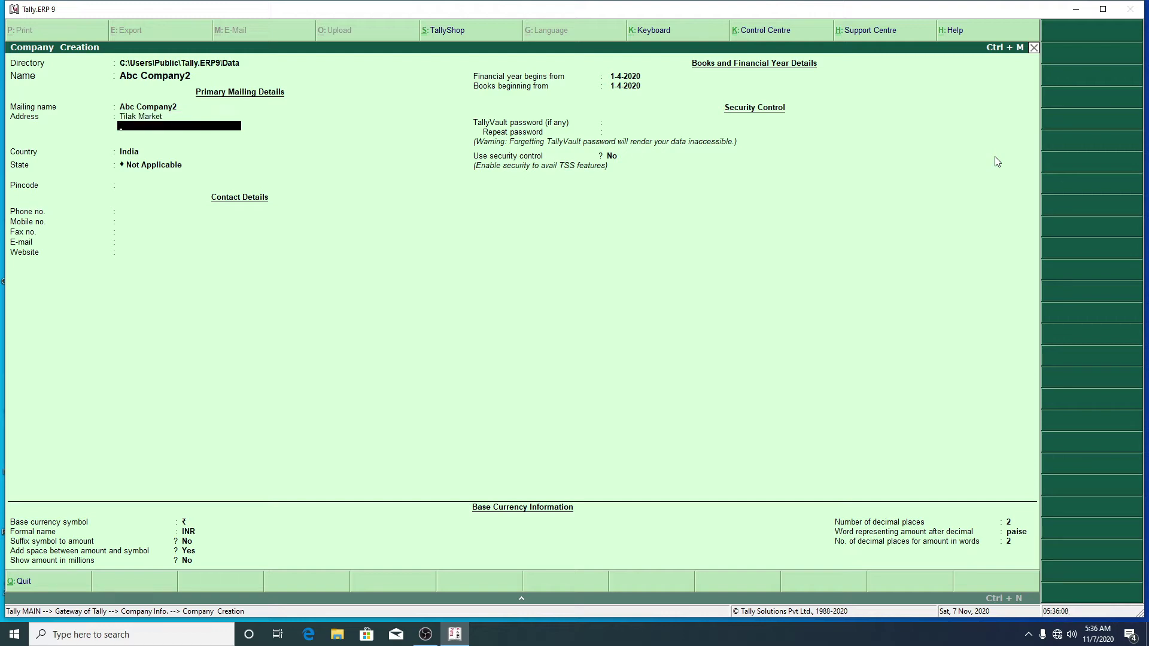
{"action": "key", "text": "Return"}
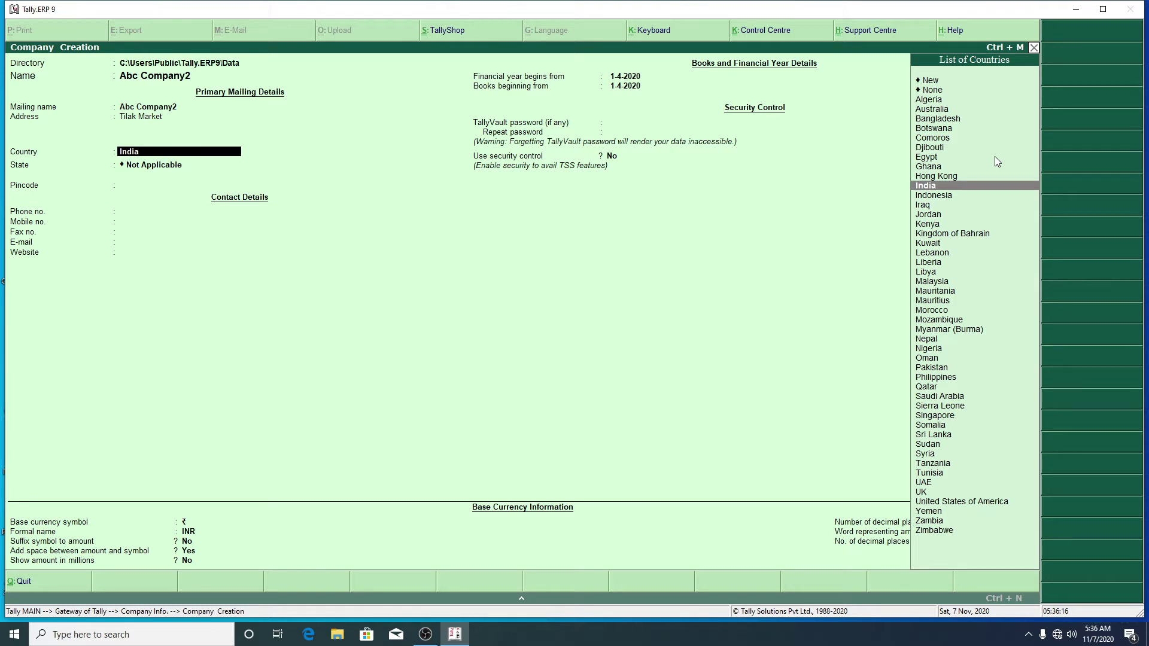
Step: Keep India as the country and pick Uttarakhand from the List of States
{"action": "key", "text": "Return"}
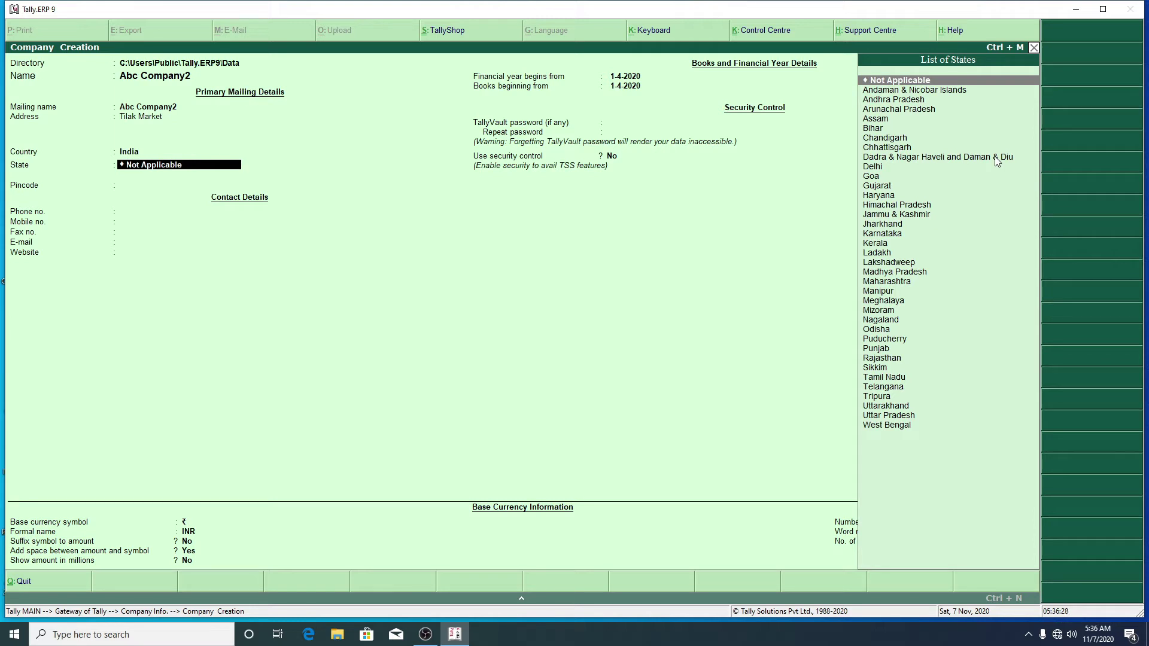
{"action": "key", "text": "Down"}
{"action": "key", "text": "Down"}
{"action": "key", "text": "Down"}
{"action": "key", "text": "Down"}
{"action": "key", "text": "Down"}
{"action": "key", "text": "Down"}
{"action": "key", "text": "Down"}
{"action": "key", "text": "Down"}
{"action": "key", "text": "Down"}
{"action": "key", "text": "Down"}
{"action": "key", "text": "Down"}
{"action": "key", "text": "Down"}
{"action": "key", "text": "Down"}
{"action": "key", "text": "Down"}
{"action": "key", "text": "Down"}
{"action": "key", "text": "Down"}
{"action": "key", "text": "Down"}
{"action": "key", "text": "Down"}
{"action": "key", "text": "Down"}
{"action": "key", "text": "Down"}
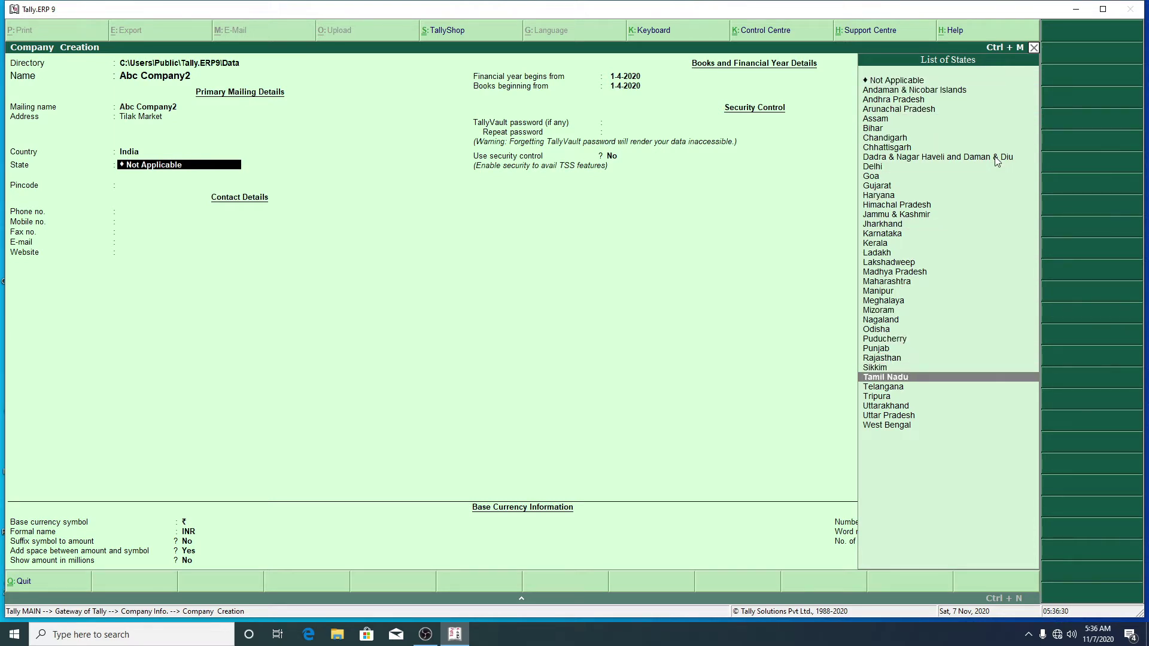
{"action": "key", "text": "Down"}
{"action": "key", "text": "Down"}
{"action": "key", "text": "Down"}
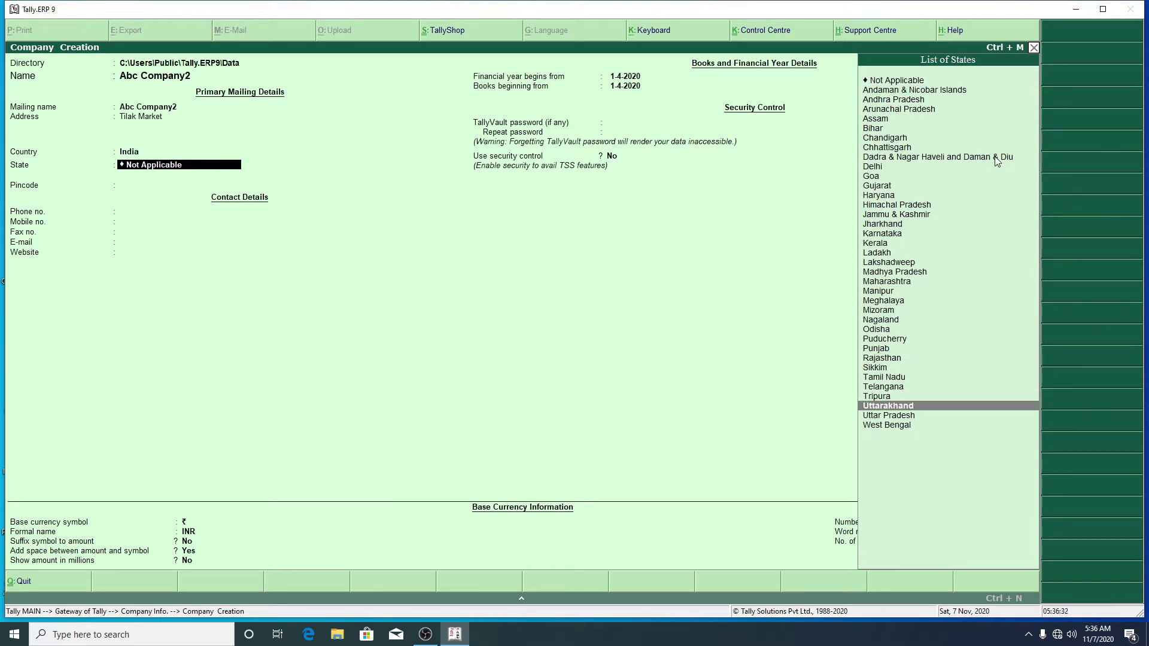
{"action": "key", "text": "Return"}
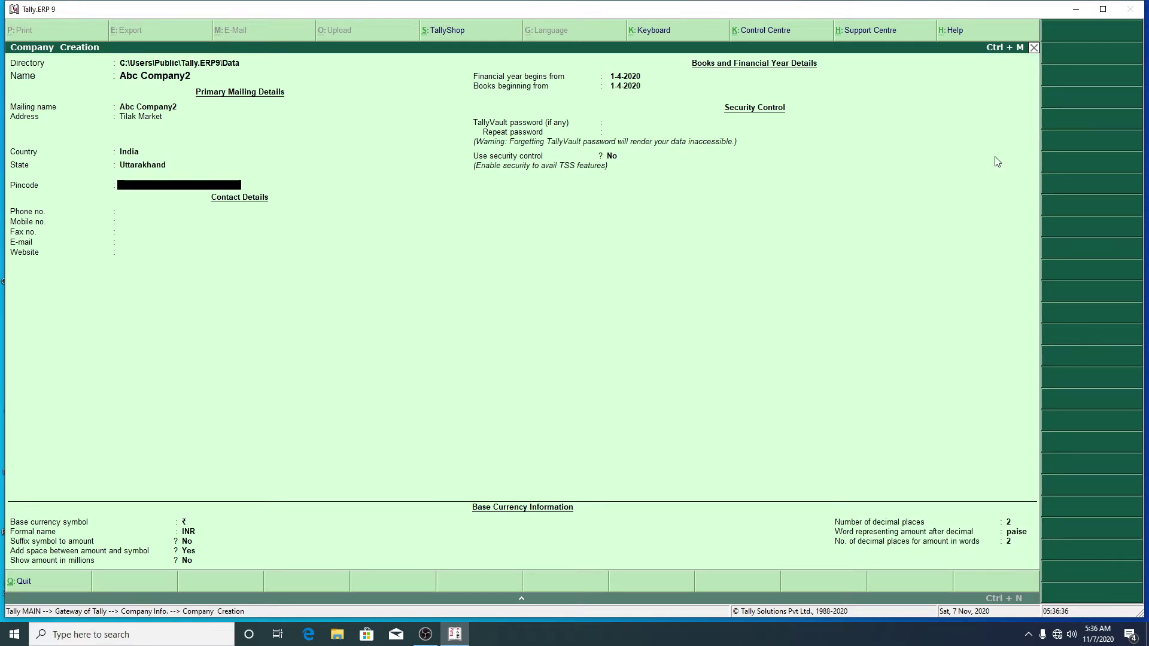
Step: Leave the pincode blank and decline the accidental Quit prompt to stay in the form
{"action": "key", "text": "Return"}
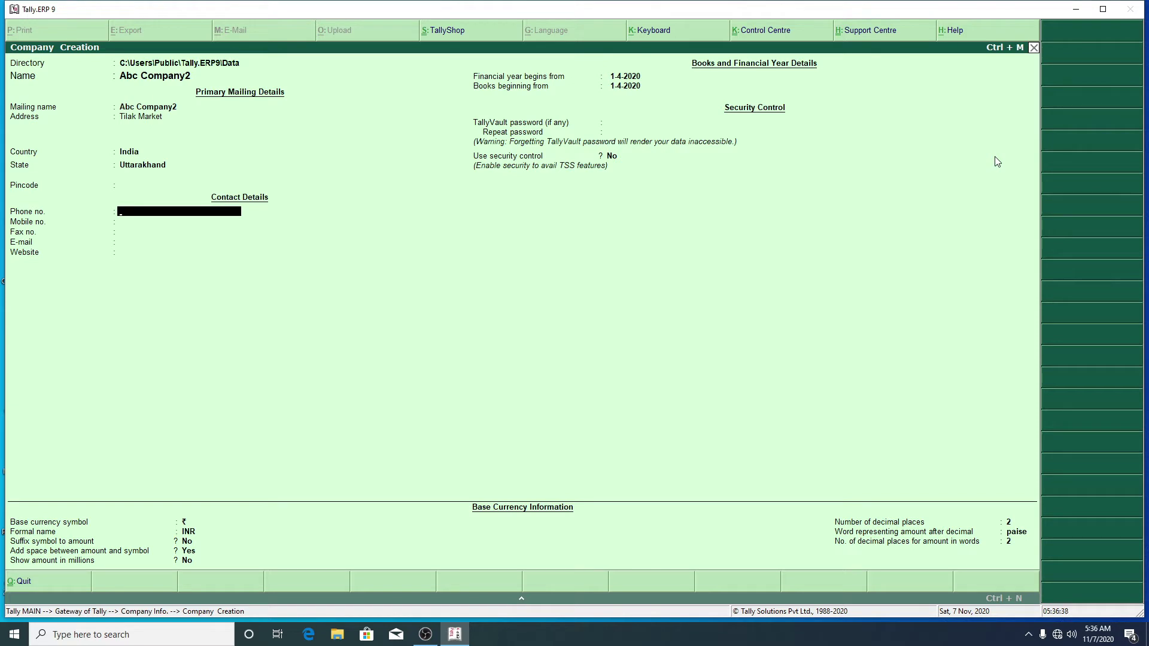
{"action": "key", "text": "Escape"}
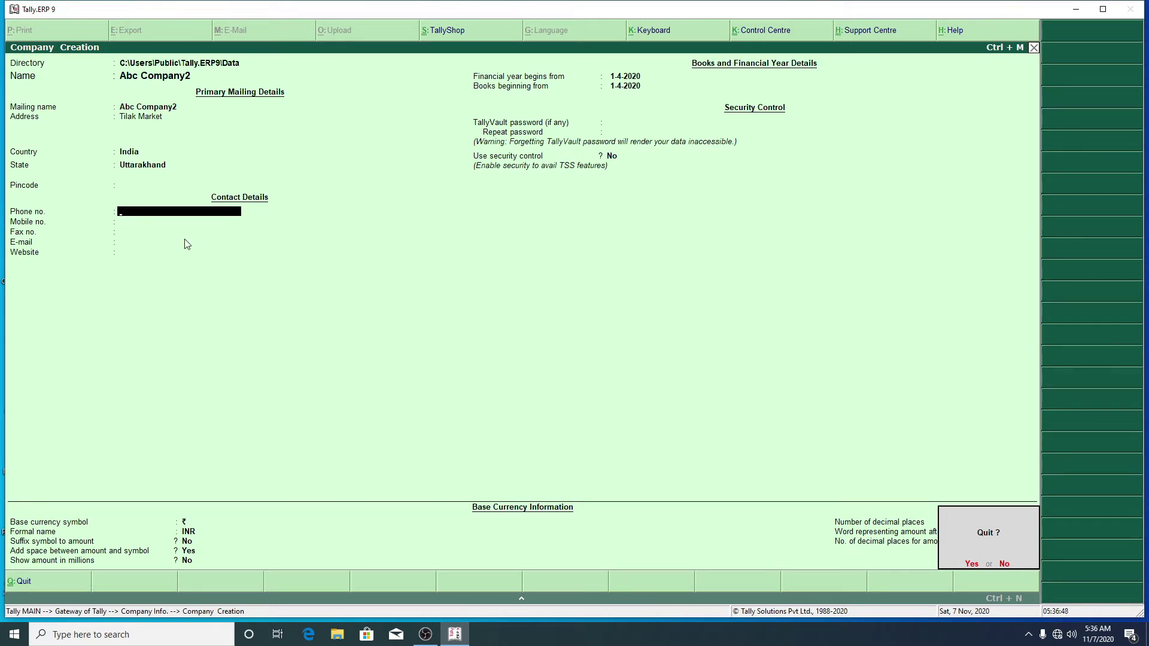
{"action": "left_click", "coordinate": [1004, 564]}
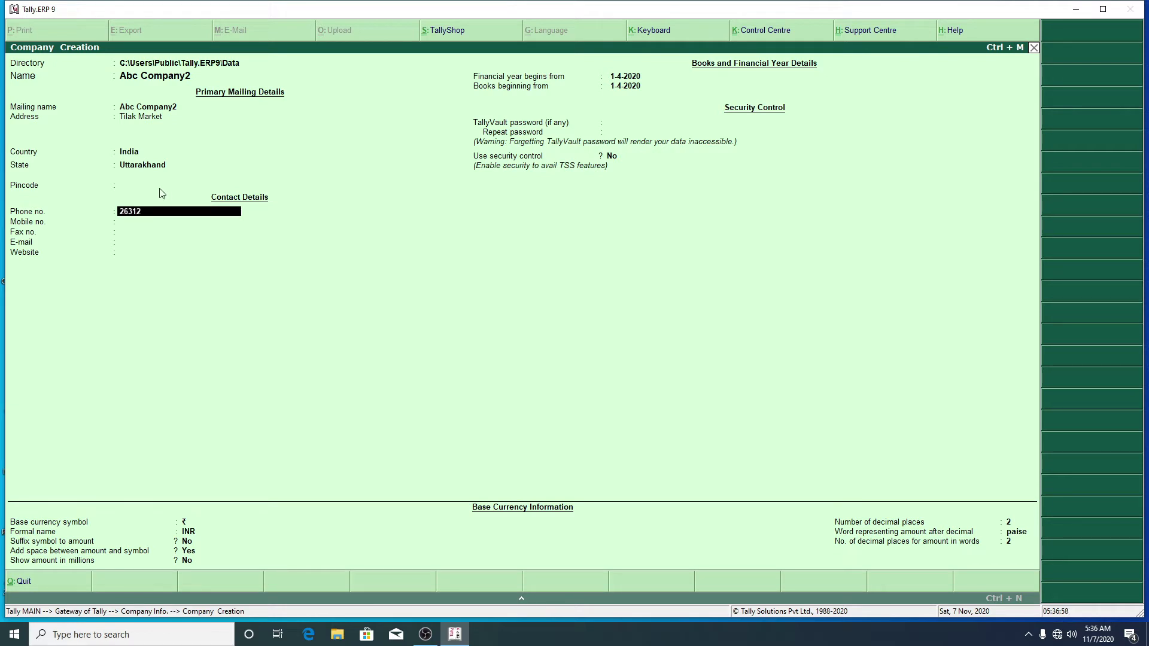
Step: Fill in the phone, mobile and fax numbers, leaving e-mail and website blank
{"action": "key", "text": "Return"}
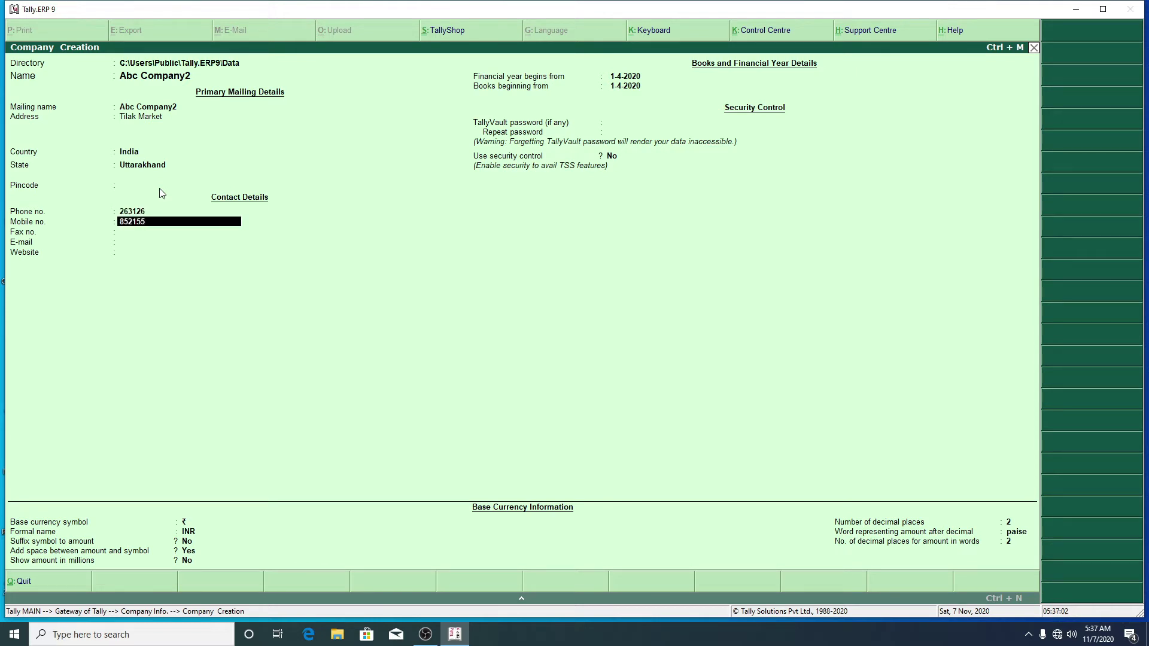
{"action": "key", "text": "Return"}
{"action": "type", "text": "2666"}
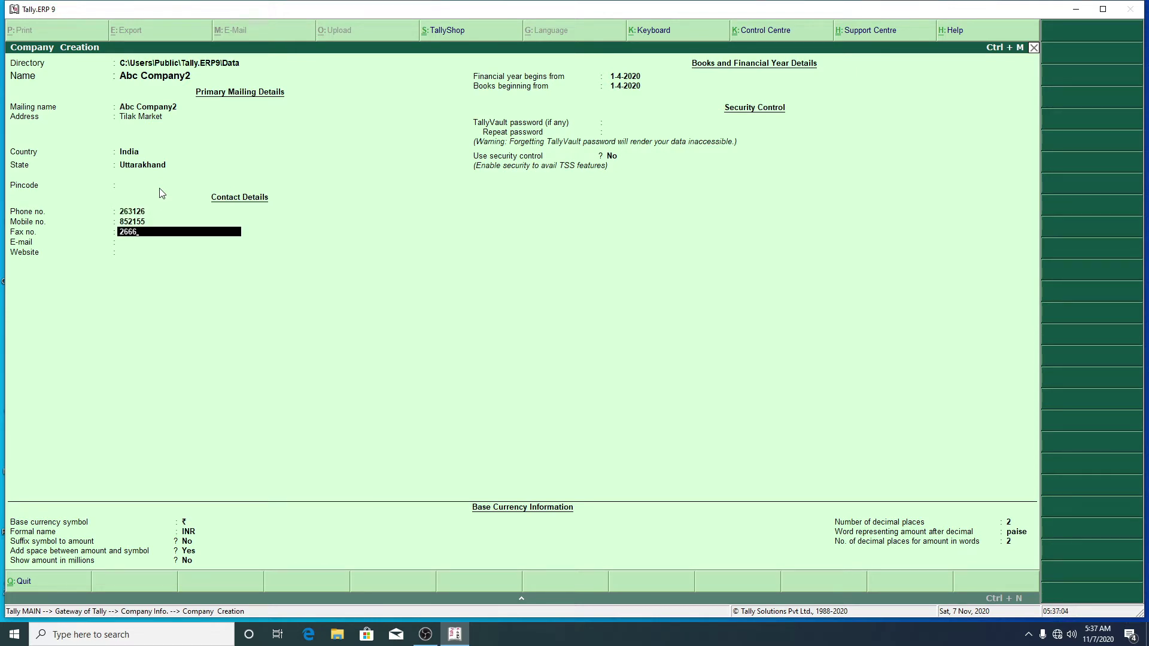
{"action": "key", "text": "Return"}
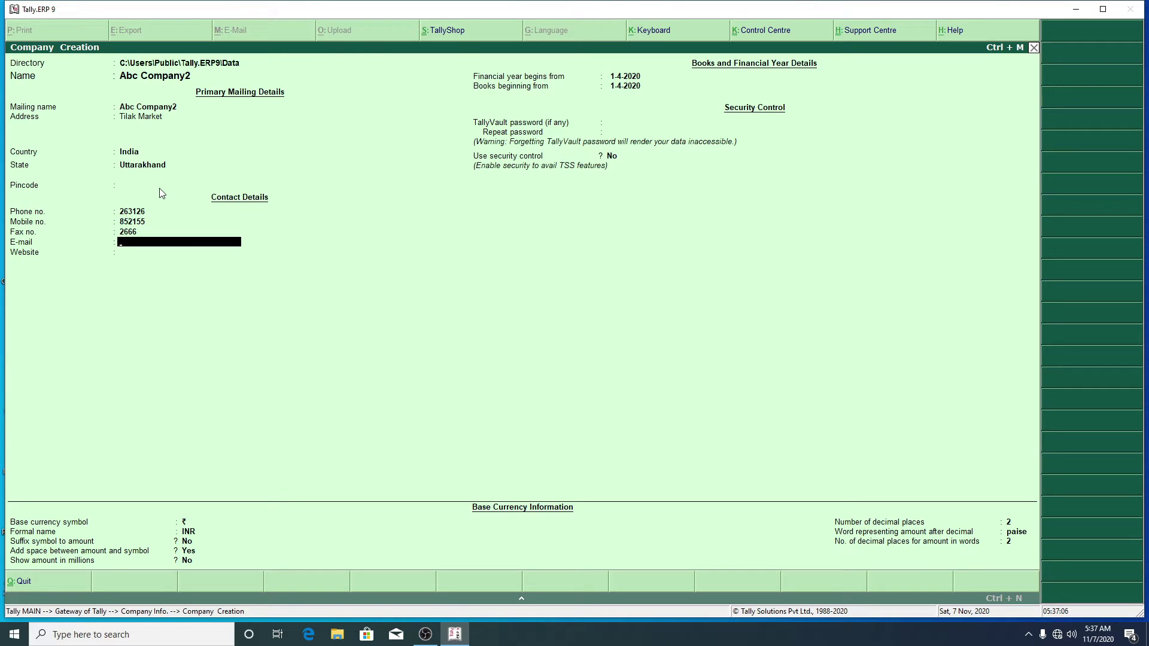
{"action": "key", "text": "Return"}
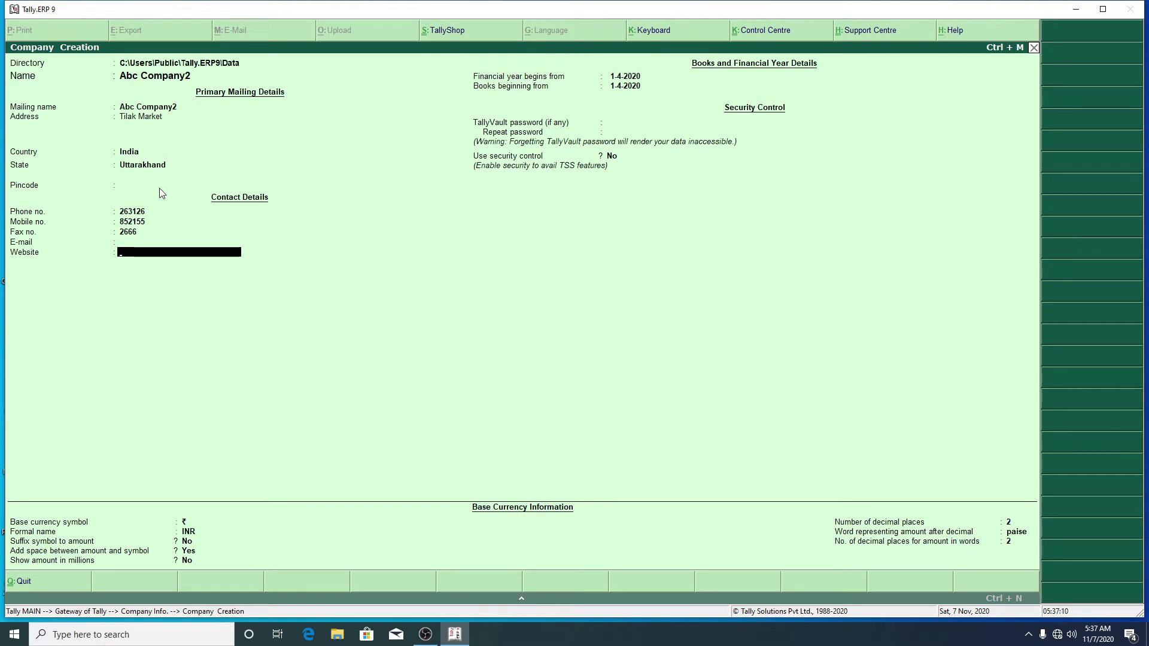
{"action": "key", "text": "Return"}
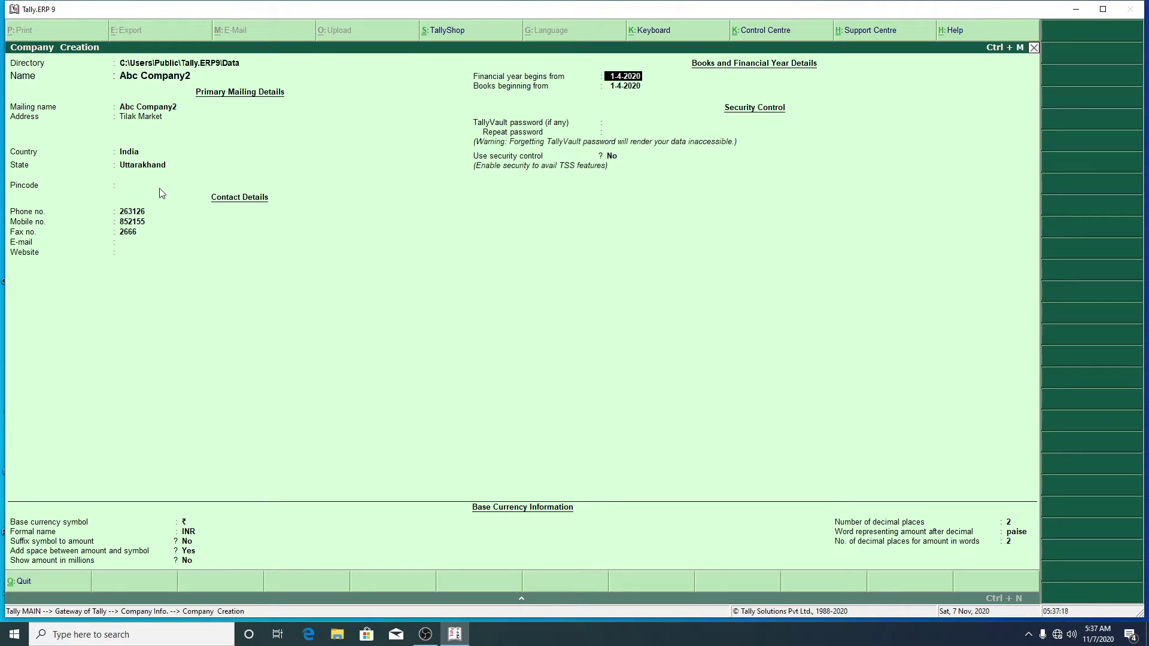
Step: Set financial year and books beginning to 1.4.2019, with no TallyVault password or security control
{"action": "type", "text": "1.4.2019"}
{"action": "key", "text": "Return"}
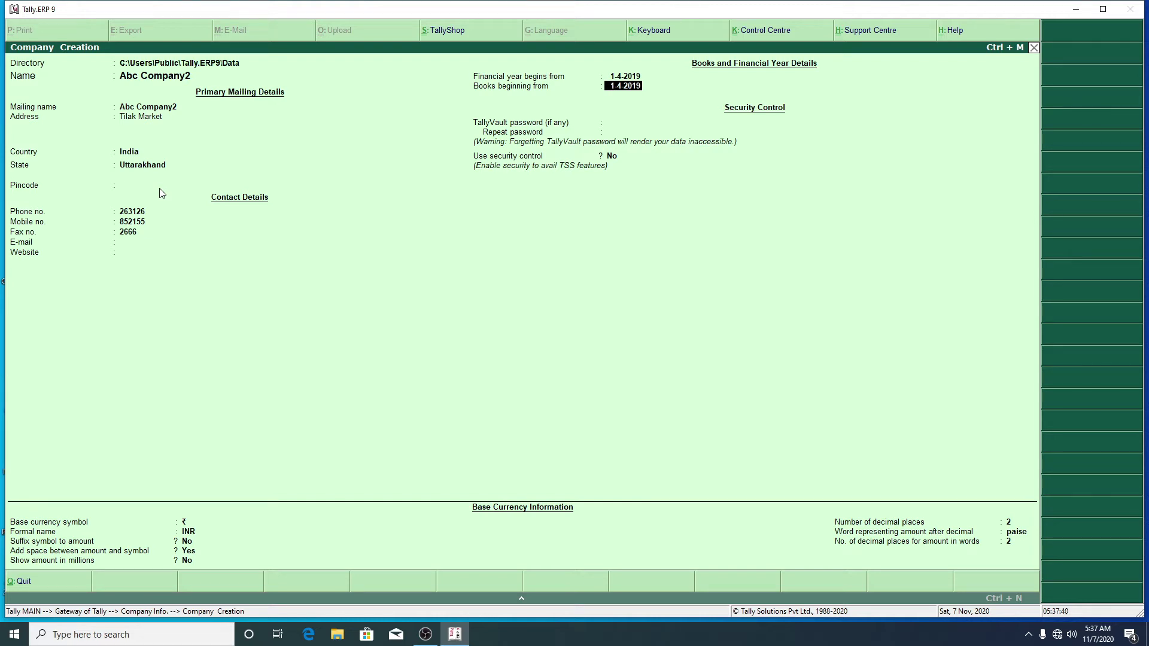
{"action": "key", "text": "Return"}
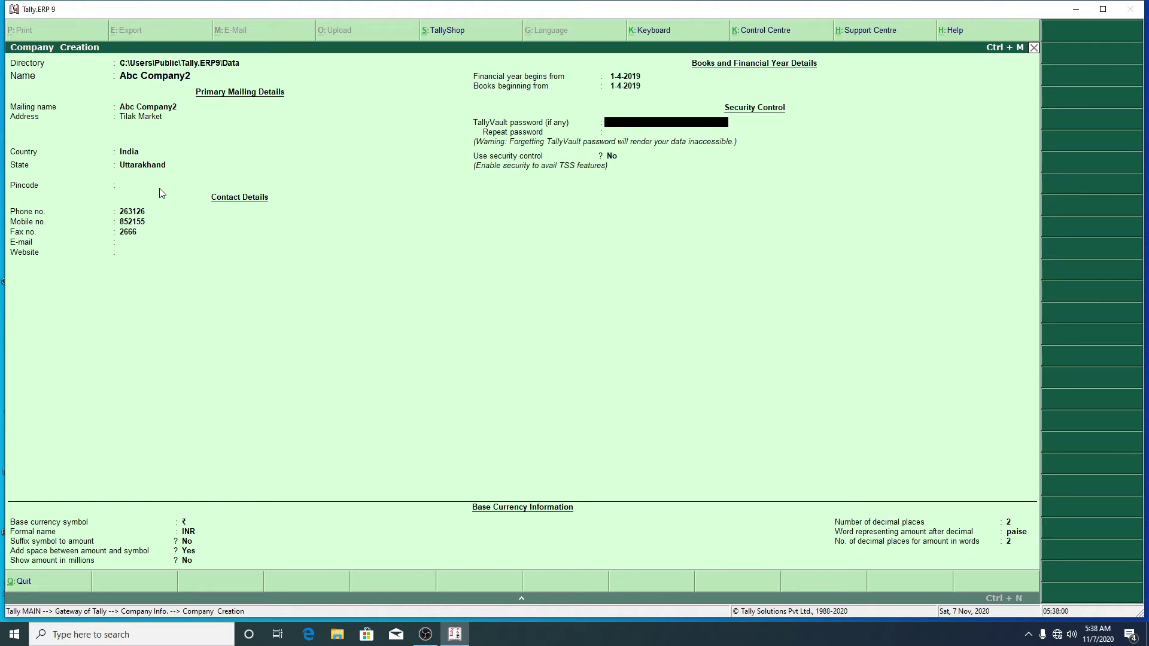
{"action": "key", "text": "Return"}
{"action": "key", "text": "Return"}
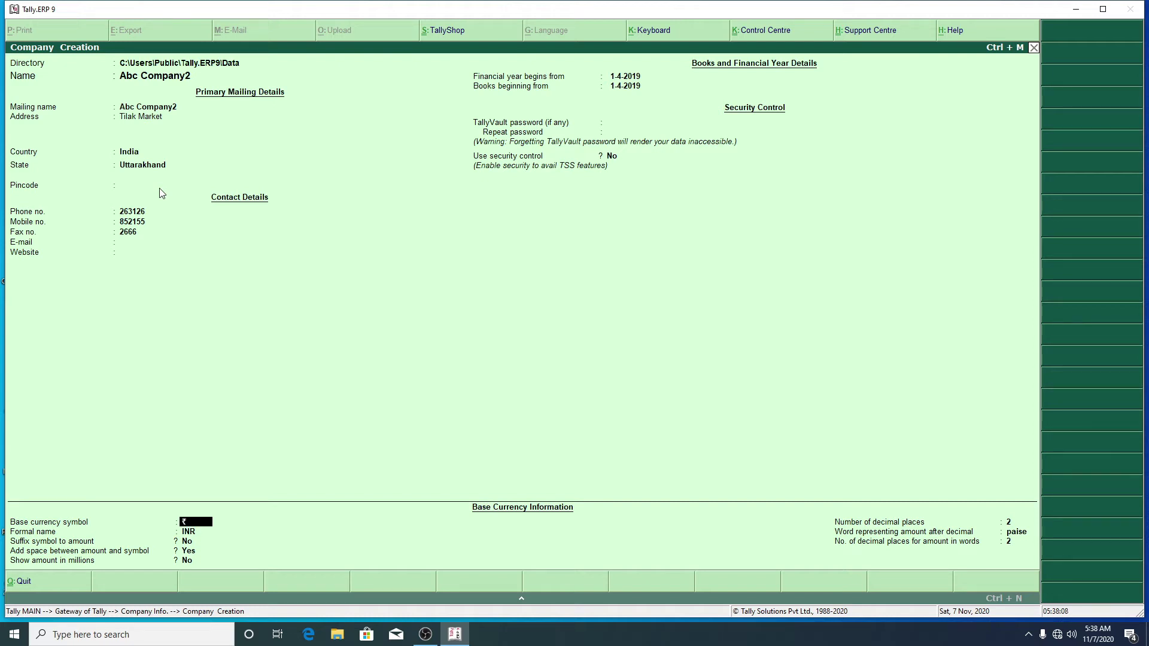
Step: Keep the default base currency: ₹ symbol, INR formal name, symbol before amounts
{"action": "key", "text": "Return"}
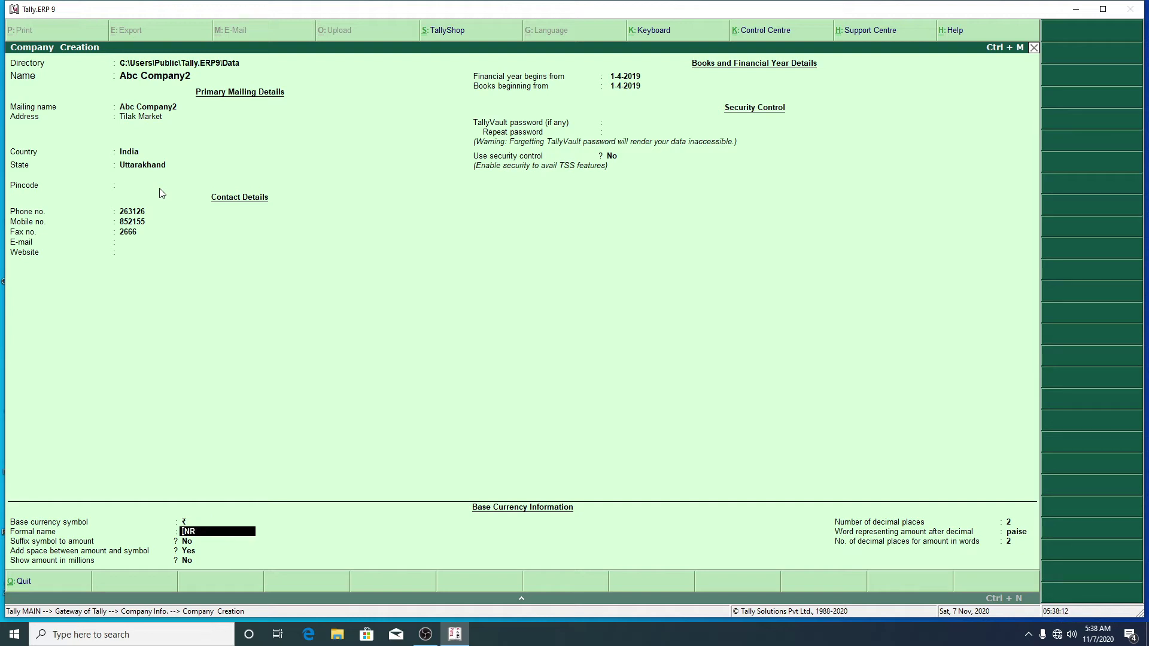
{"action": "key", "text": "Return"}
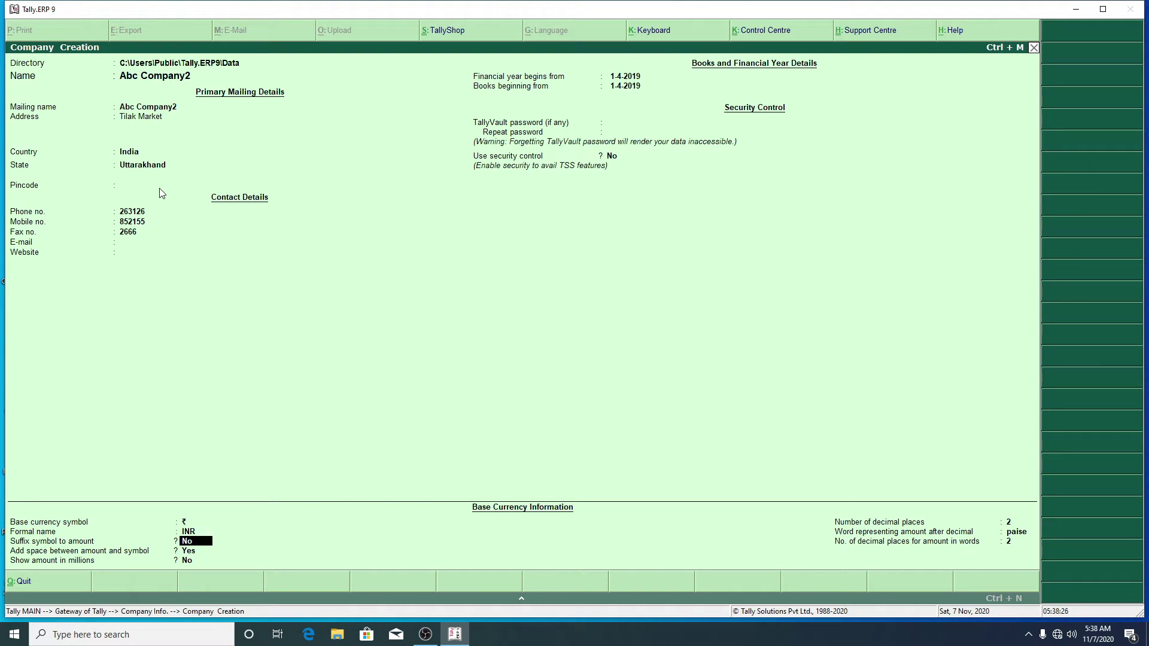
{"action": "key", "text": "Return"}
{"action": "key", "text": "Return"}
{"action": "key", "text": "Return"}
{"action": "key", "text": "Return"}
{"action": "key", "text": "Return"}
{"action": "key", "text": "Return"}
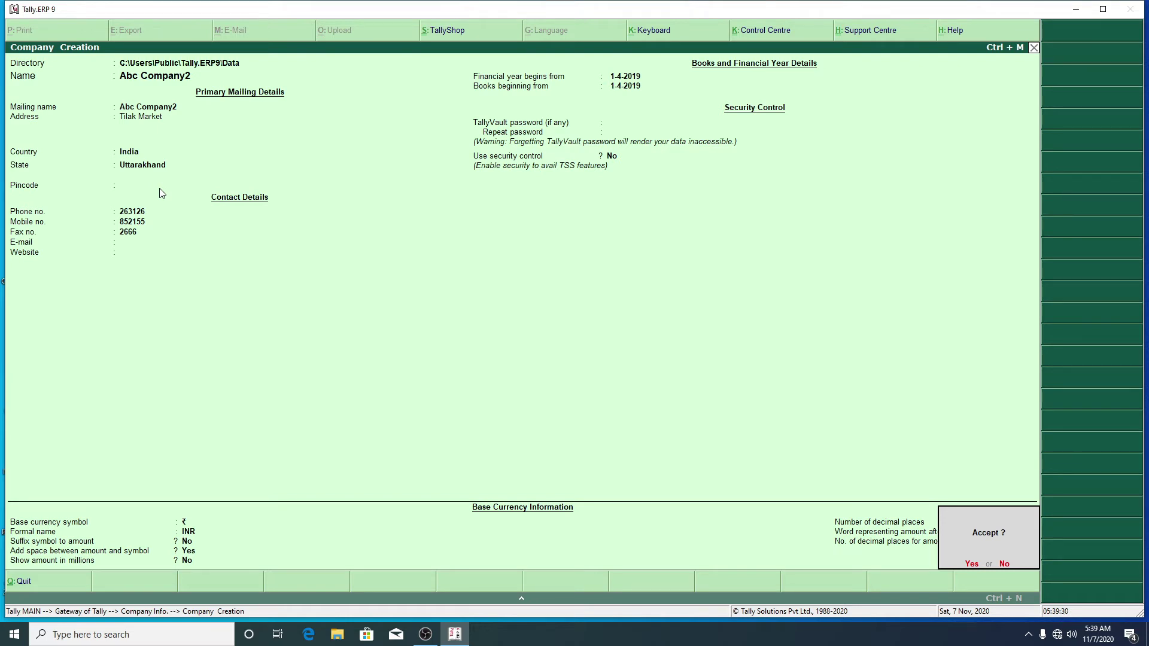
Step: Accept the completed Abc Company2 creation form to save the company
{"action": "key", "text": "Return"}
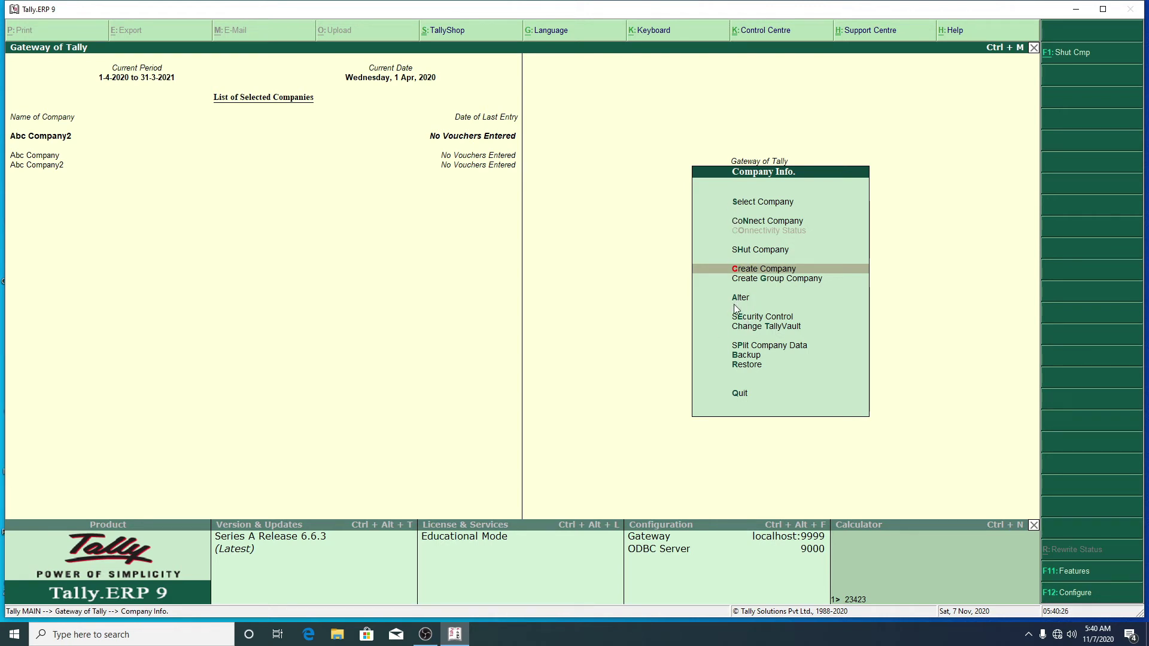
Step: Alter Abc Company2, enter its new phone number, and accept the changes
{"action": "key", "text": "Down"}
{"action": "key", "text": "Down"}
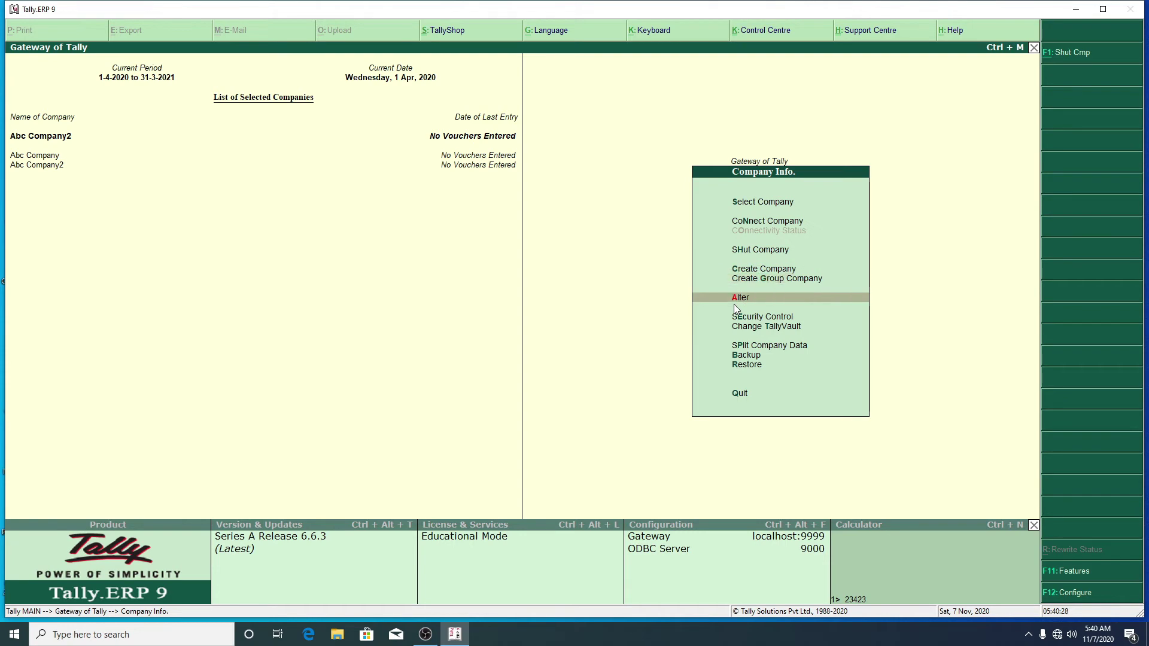
{"action": "key", "text": "Return"}
{"action": "key", "text": "Return"}
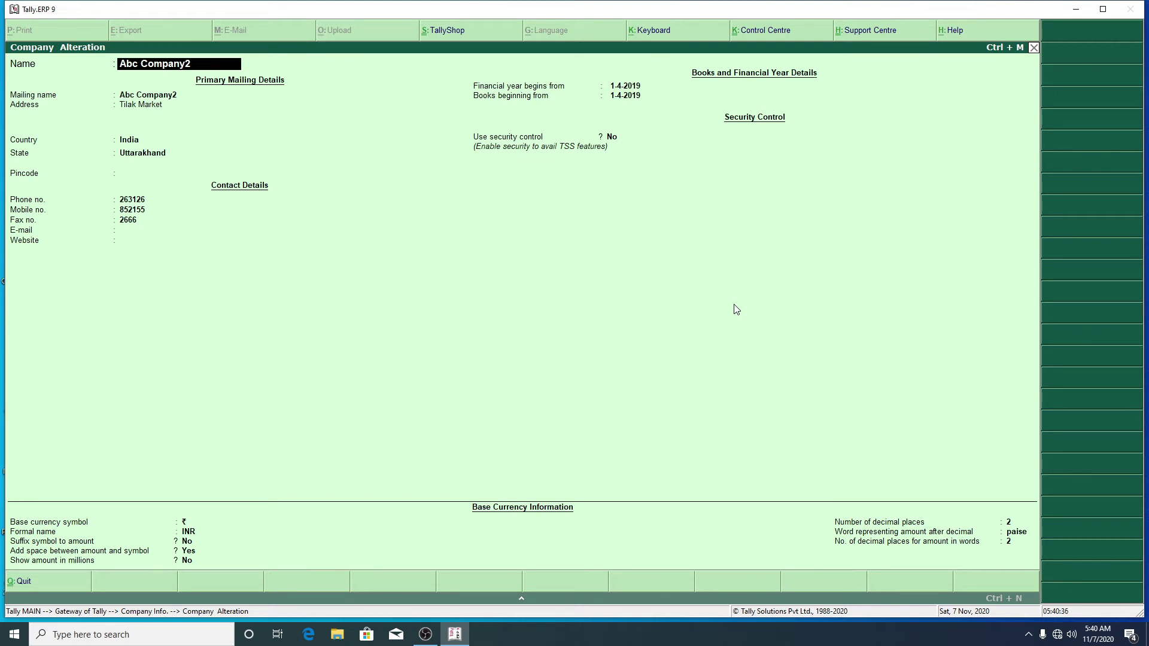
{"action": "key", "text": "Return"}
{"action": "key", "text": "Return"}
{"action": "key", "text": "Return"}
{"action": "key", "text": "Return"}
{"action": "key", "text": "Return"}
{"action": "key", "text": "Return"}
{"action": "key", "text": "Return"}
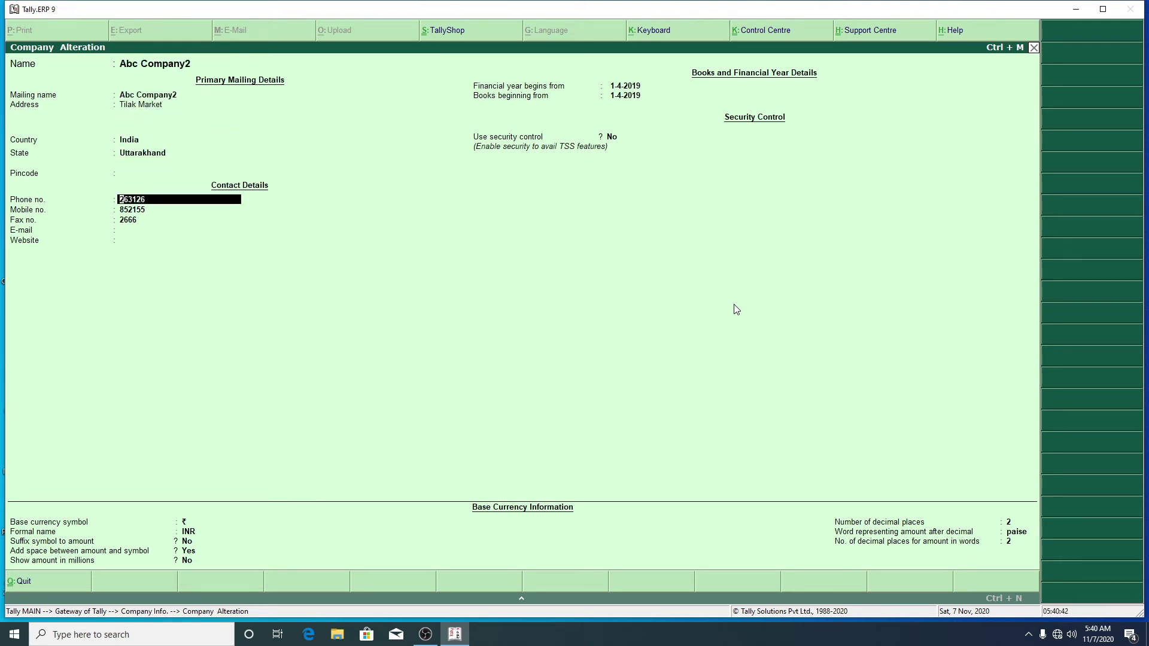
{"action": "key", "text": "Return"}
{"action": "key", "text": "Return"}
{"action": "key", "text": "Return"}
{"action": "key", "text": "Return"}
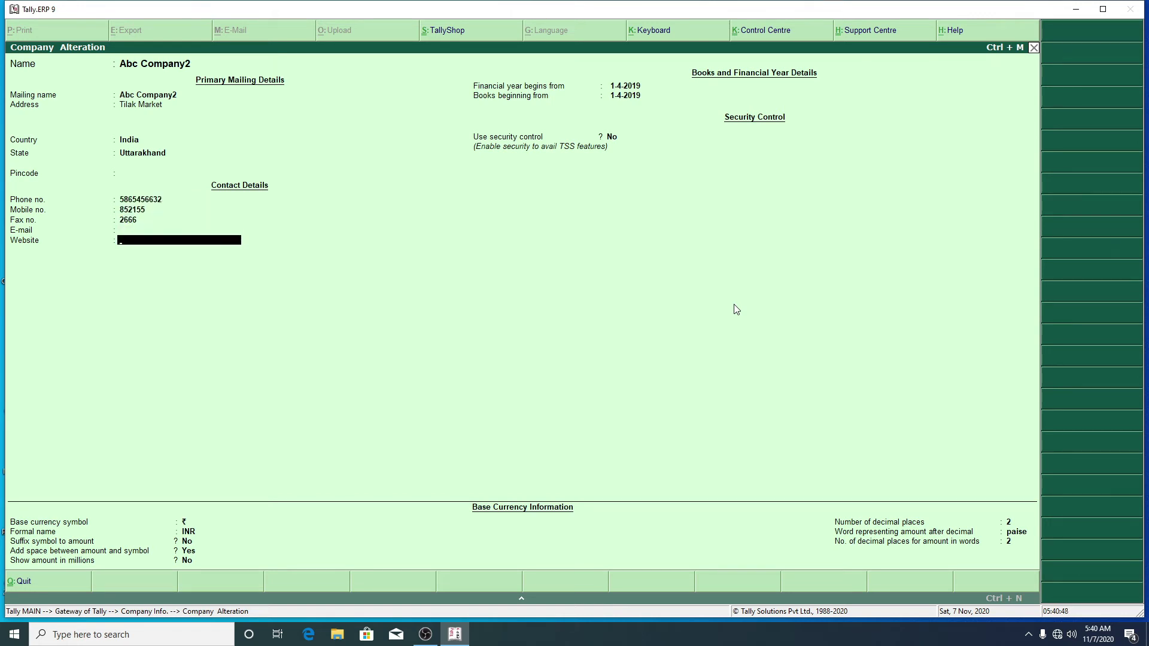
{"action": "key", "text": "Return"}
{"action": "key", "text": "Return"}
{"action": "key", "text": "Return"}
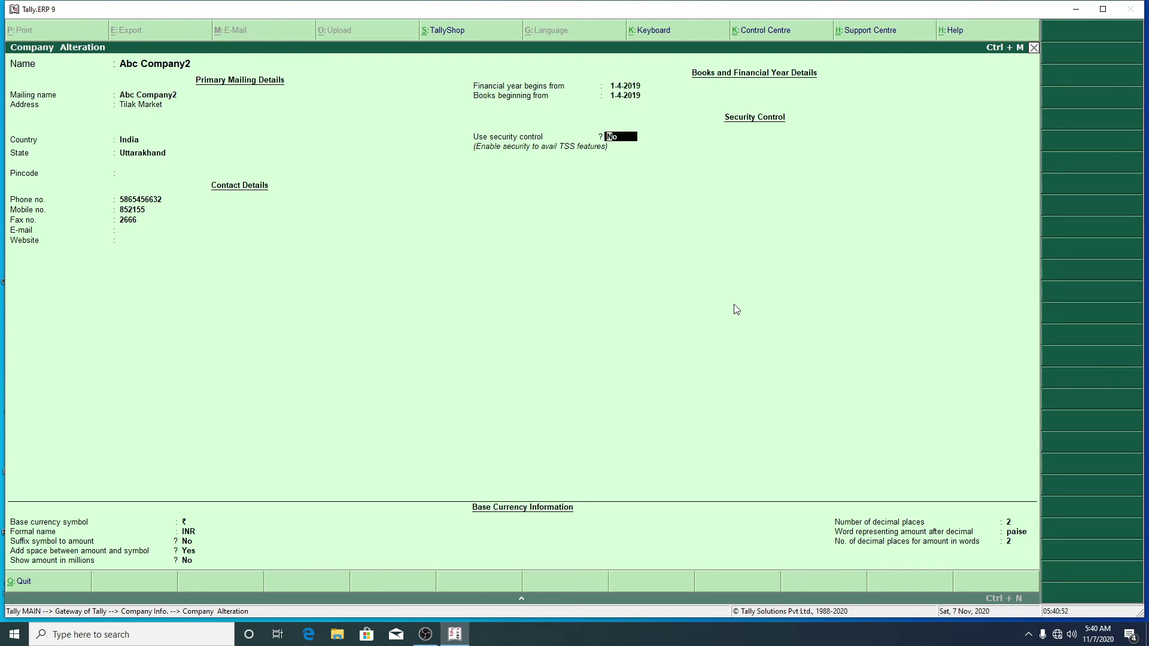
{"action": "key", "text": "Return"}
{"action": "key", "text": "Return"}
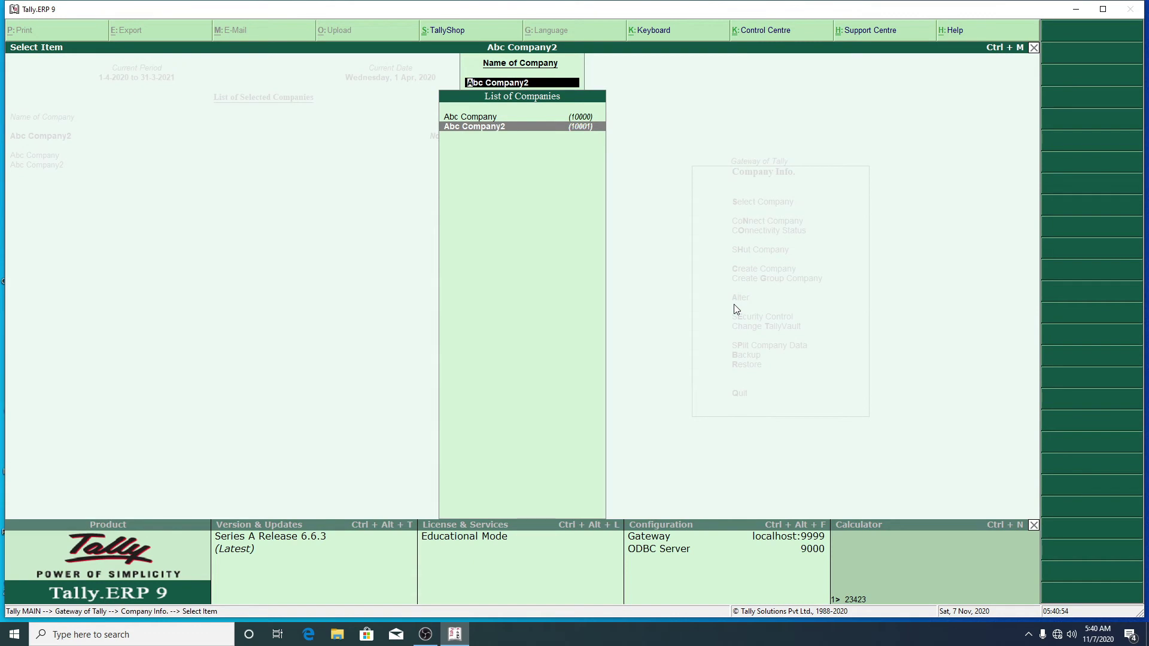
Step: Back out to Gateway of Tally and bring up the Quit? confirmation
{"action": "key", "text": "Escape"}
{"action": "key", "text": "Escape"}
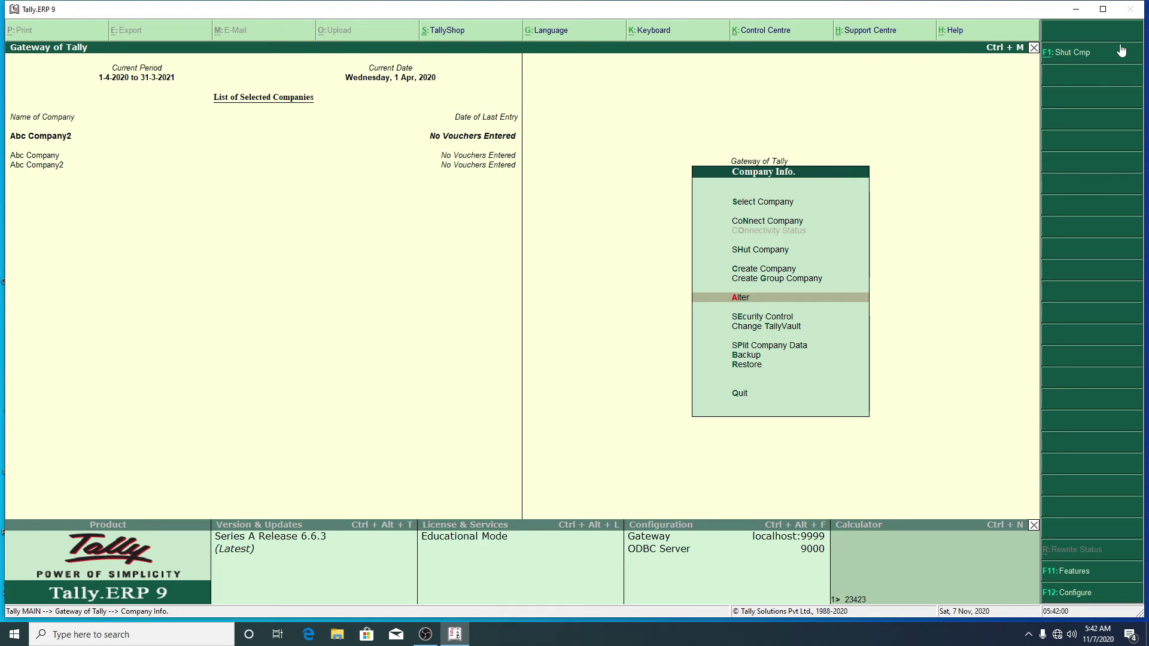
{"action": "key", "text": "Escape"}
{"action": "key", "text": "Escape"}
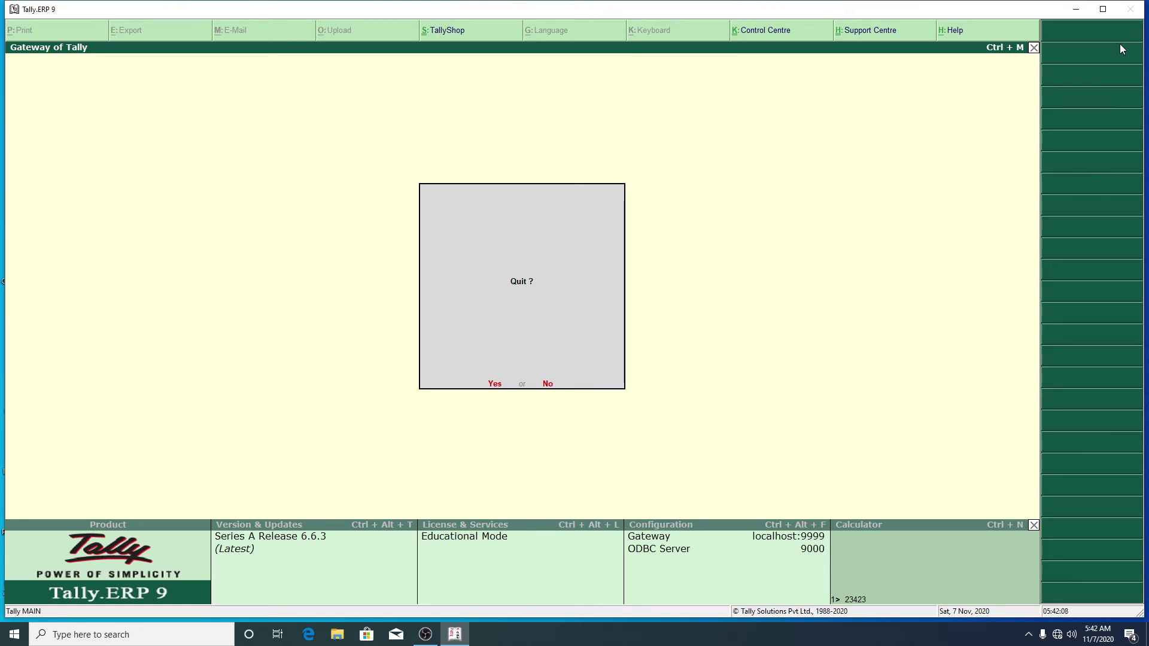
Step: Confirm quitting, then restart Tally working in Educational Mode
{"action": "key", "text": "Return"}
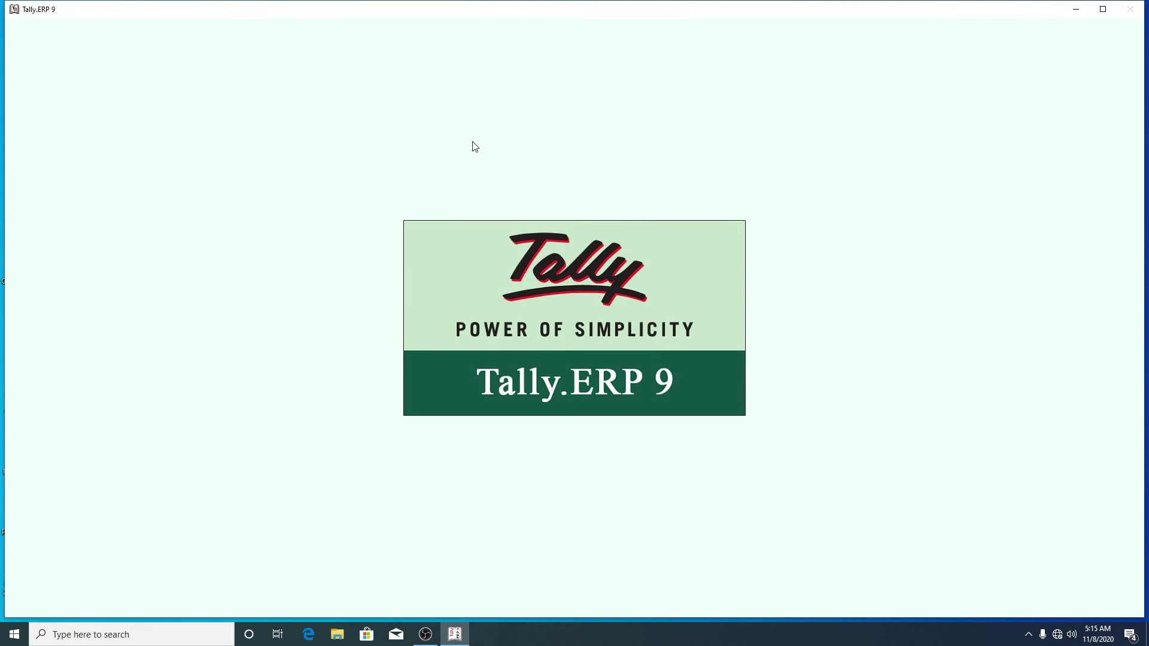
{"action": "key", "text": "Down"}
{"action": "key", "text": "Down"}
{"action": "key", "text": "Down"}
{"action": "key", "text": "Down"}
{"action": "key", "text": "Down"}
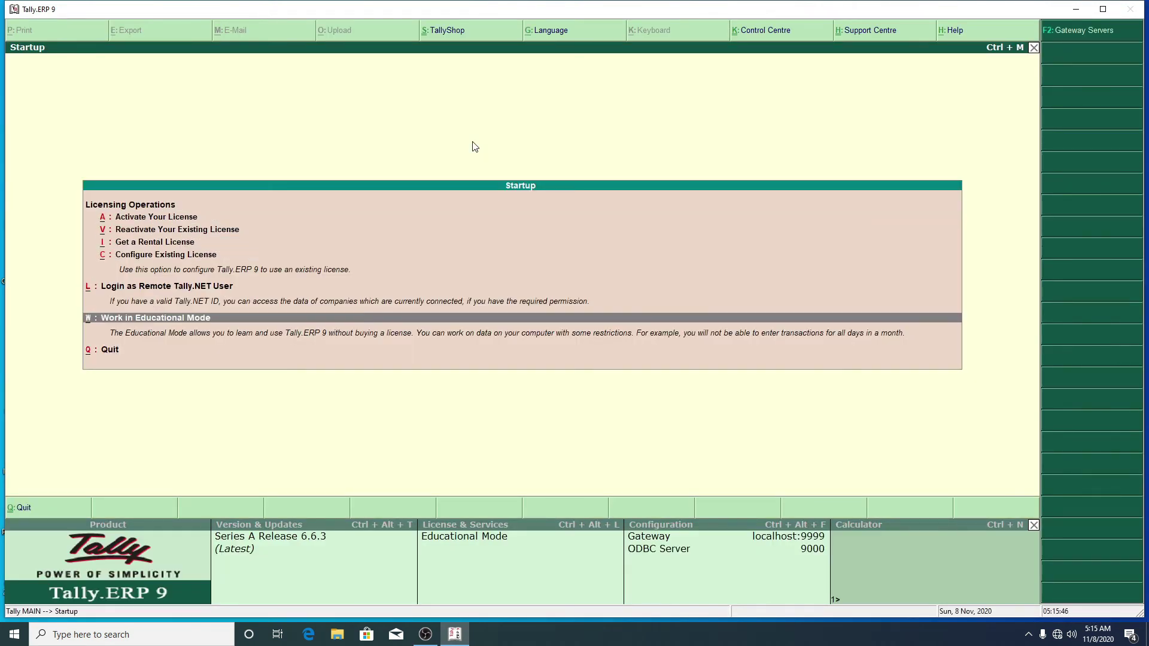
{"action": "key", "text": "Return"}
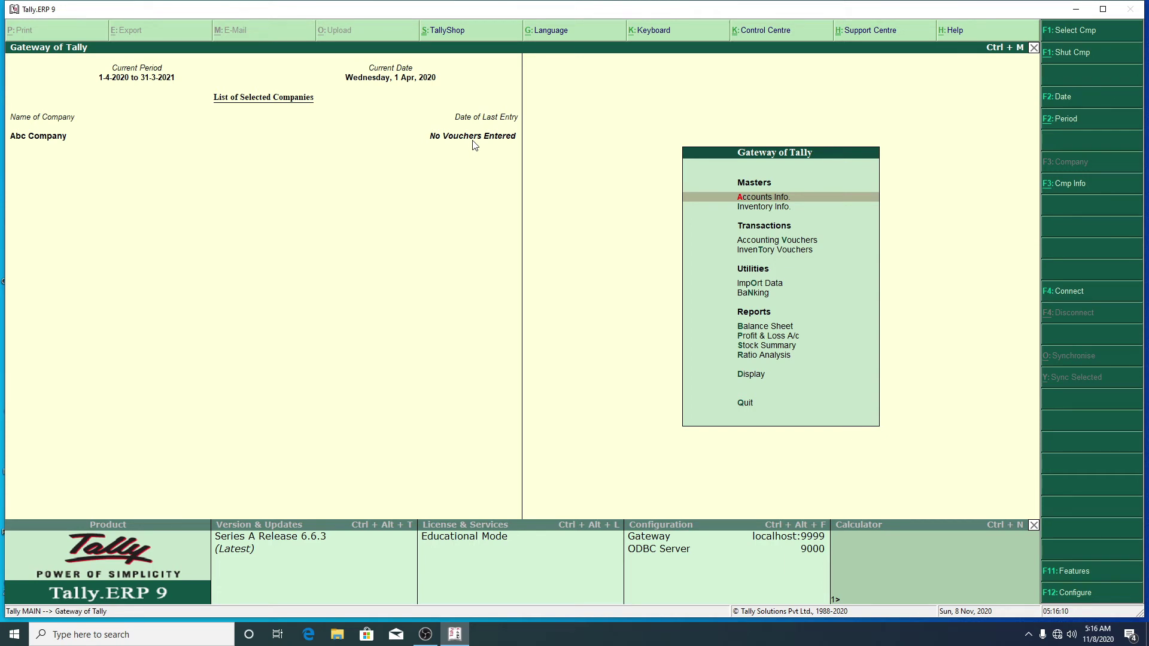
Step: Select Abc Company, then load Abc Company2 through Company Info > Select Company
{"action": "left_click", "coordinate": [1050, 37]}
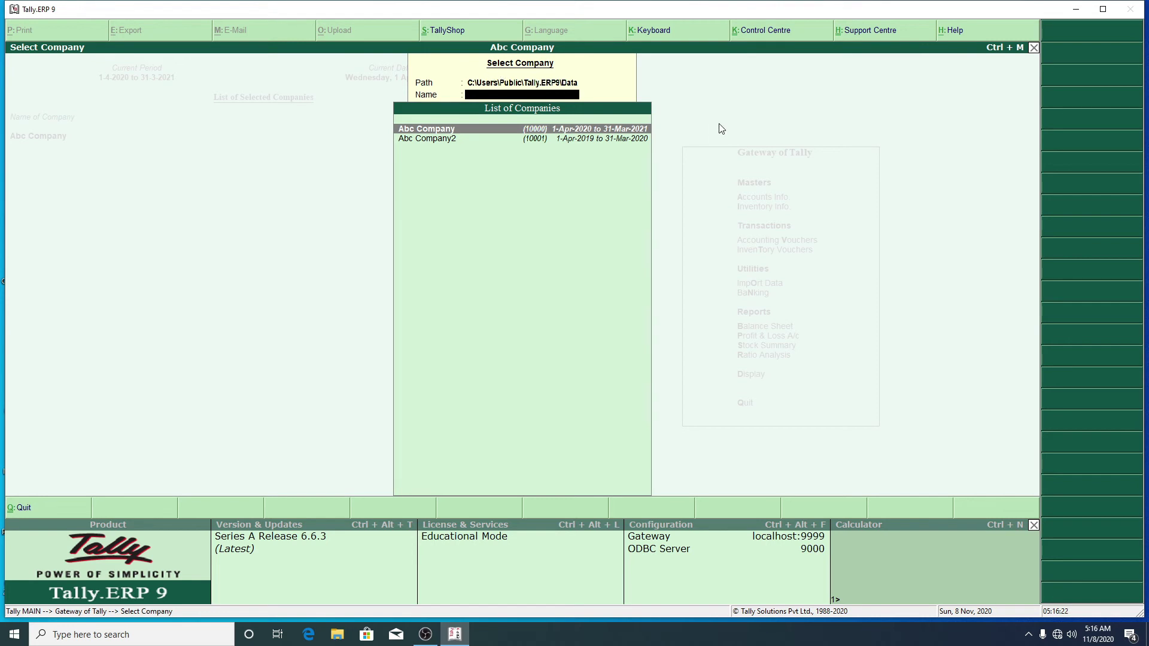
{"action": "key", "text": "Return"}
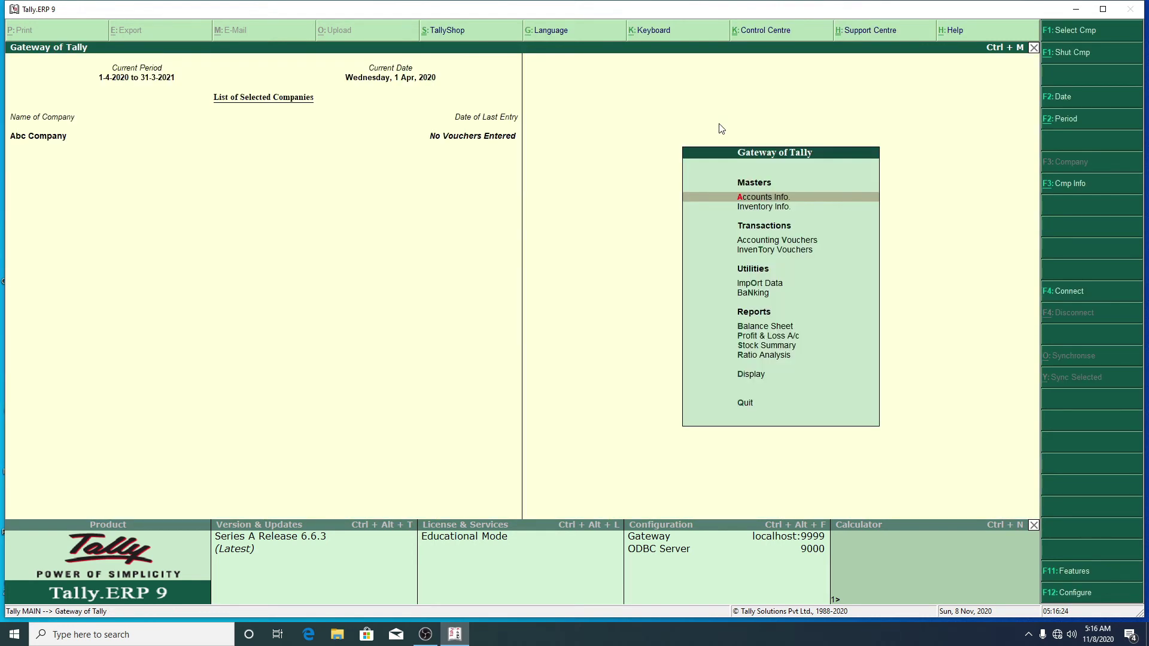
{"action": "key", "text": "alt+F3"}
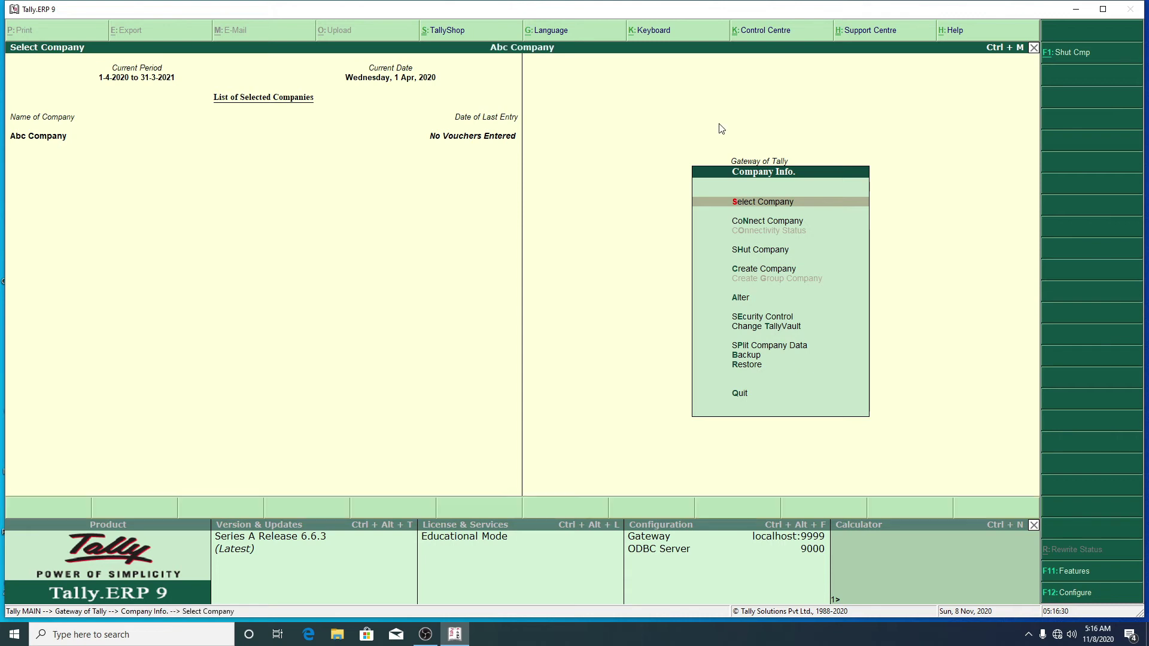
{"action": "key", "text": "Down"}
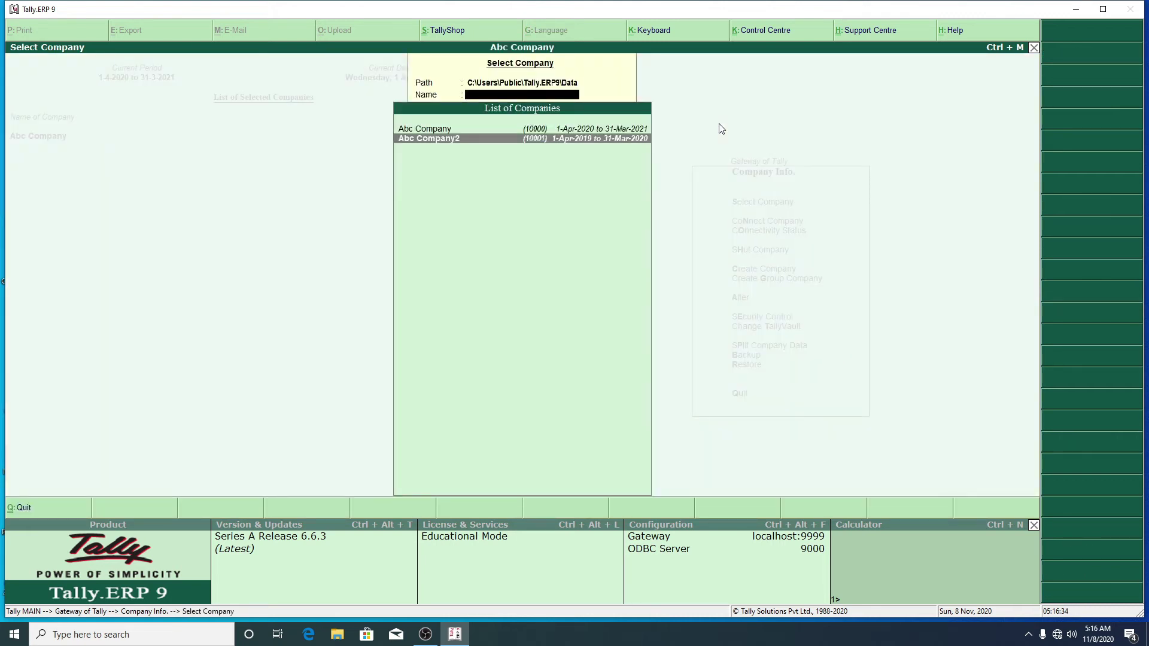
{"action": "key", "text": "Return"}
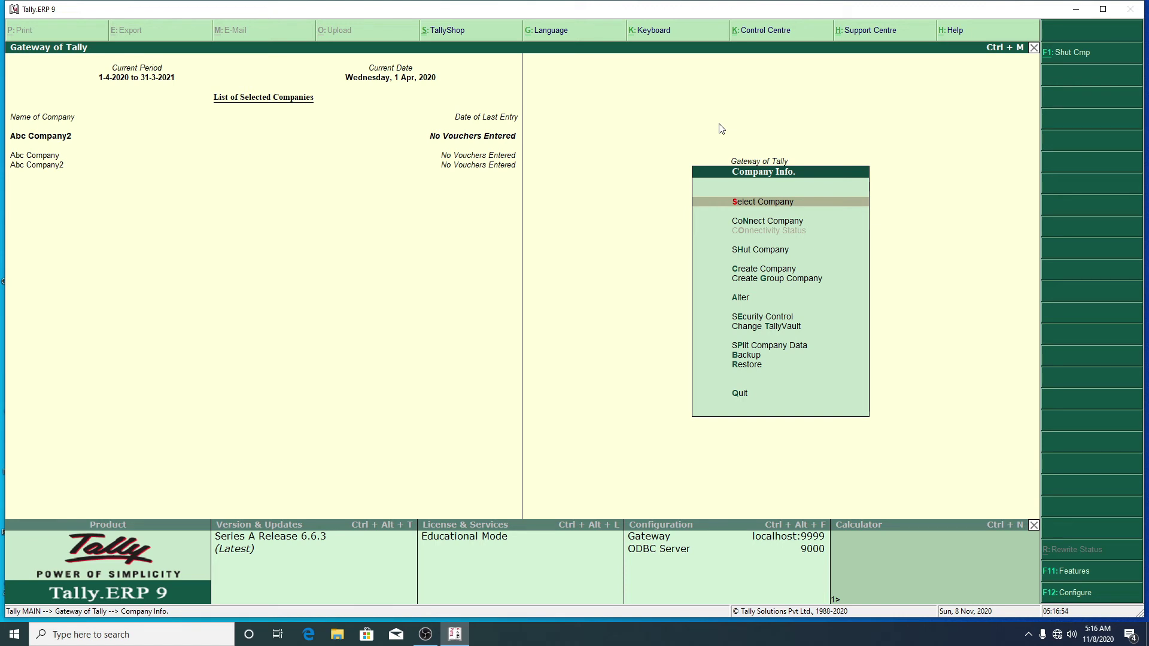
{"action": "left_click", "coordinate": [785, 222]}
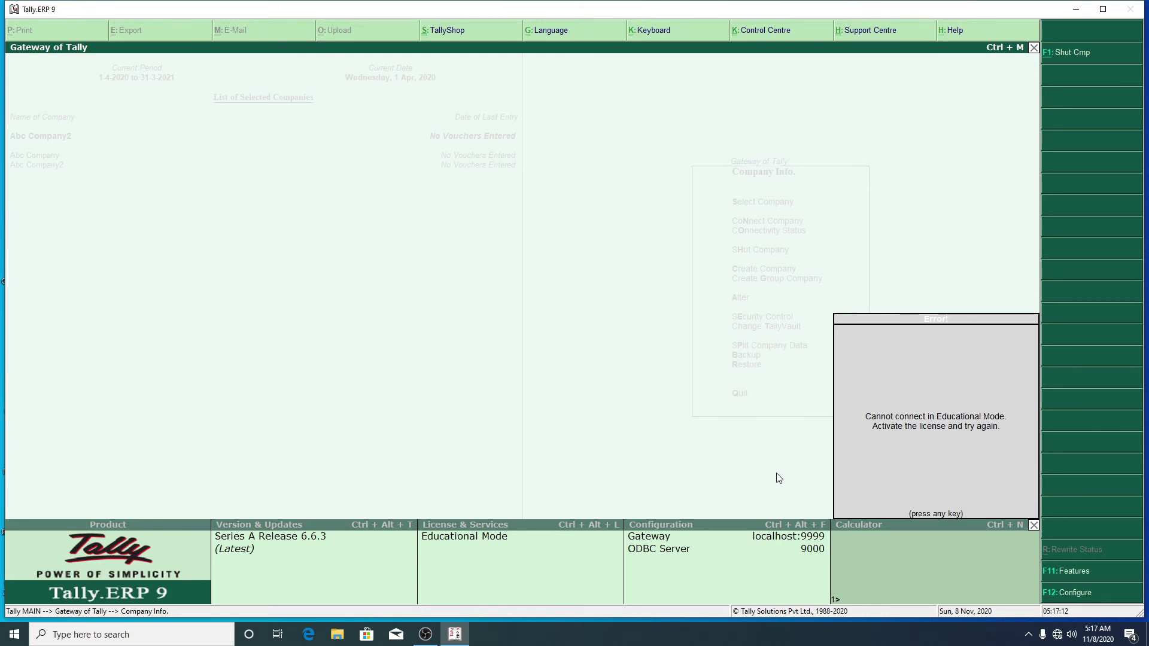
{"action": "key", "text": "Escape"}
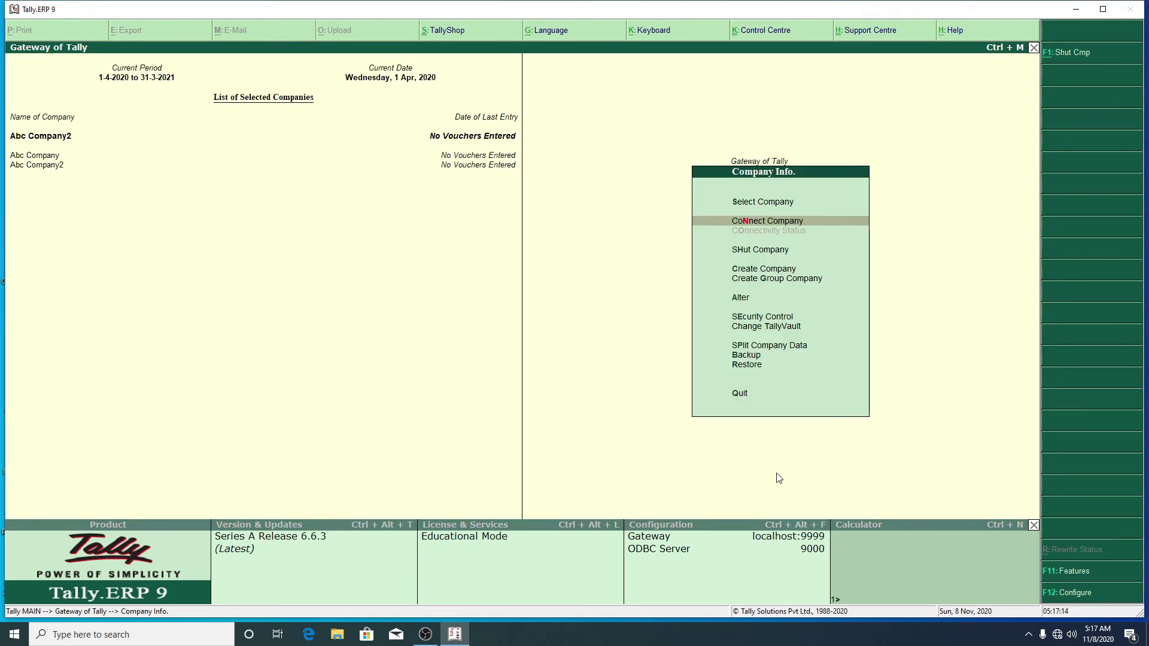
Step: Use Shut Company to close Abc Company, leaving Abc Company2 loaded
{"action": "key", "text": "Down"}
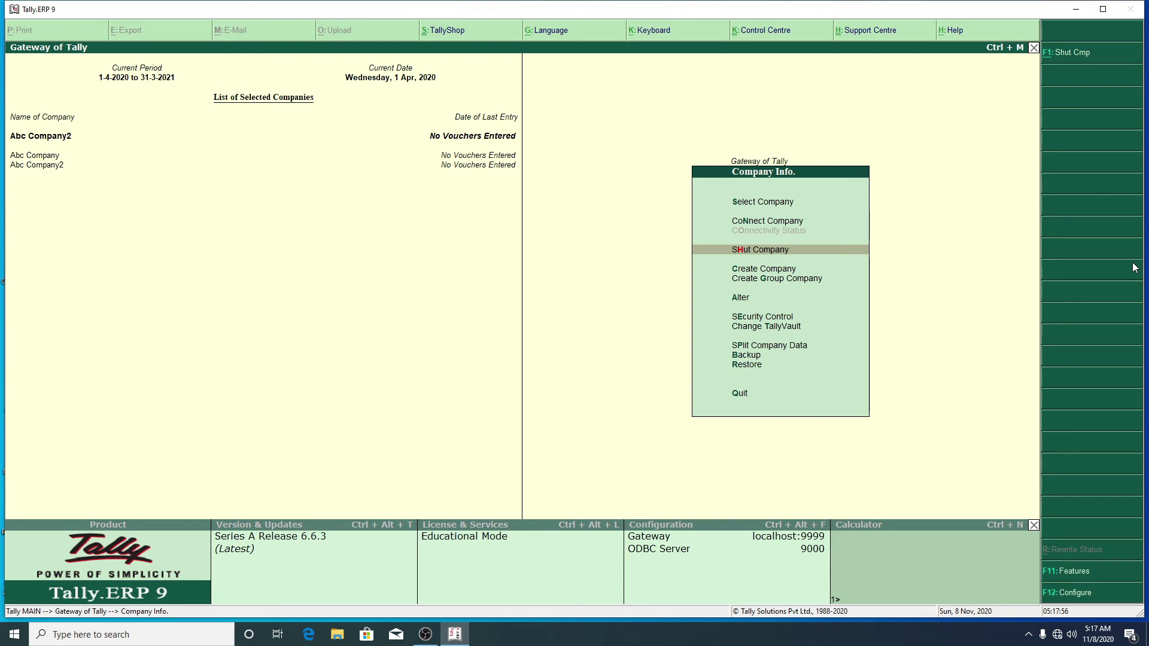
{"action": "key", "text": "Return"}
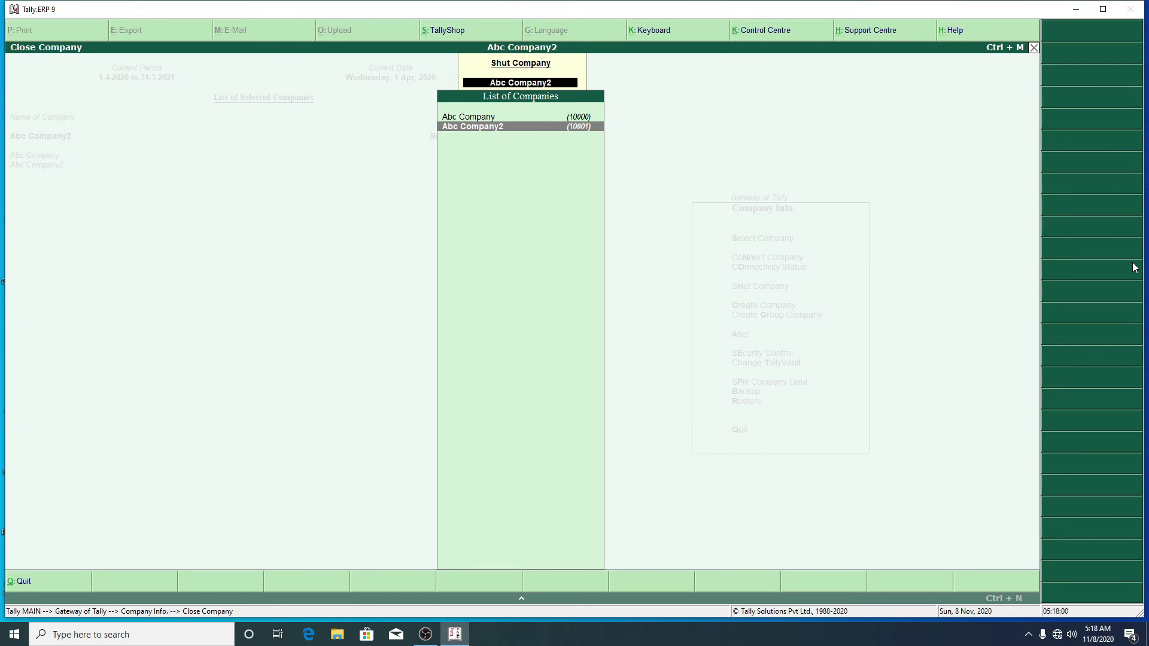
{"action": "key", "text": "Up"}
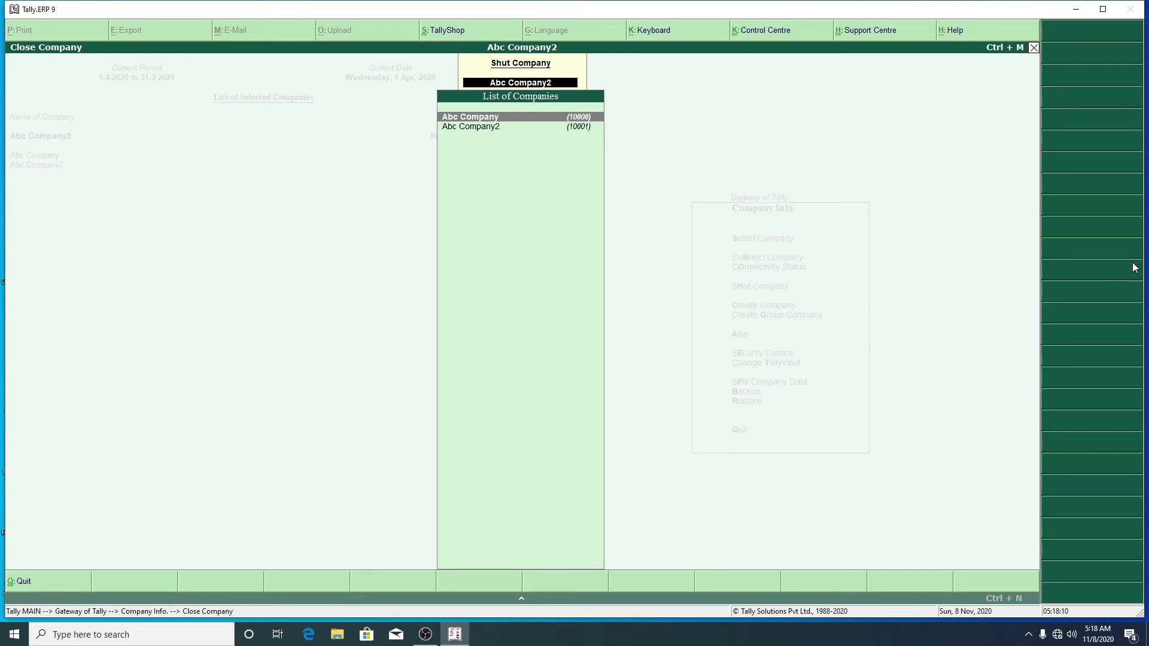
{"action": "key", "text": "Return"}
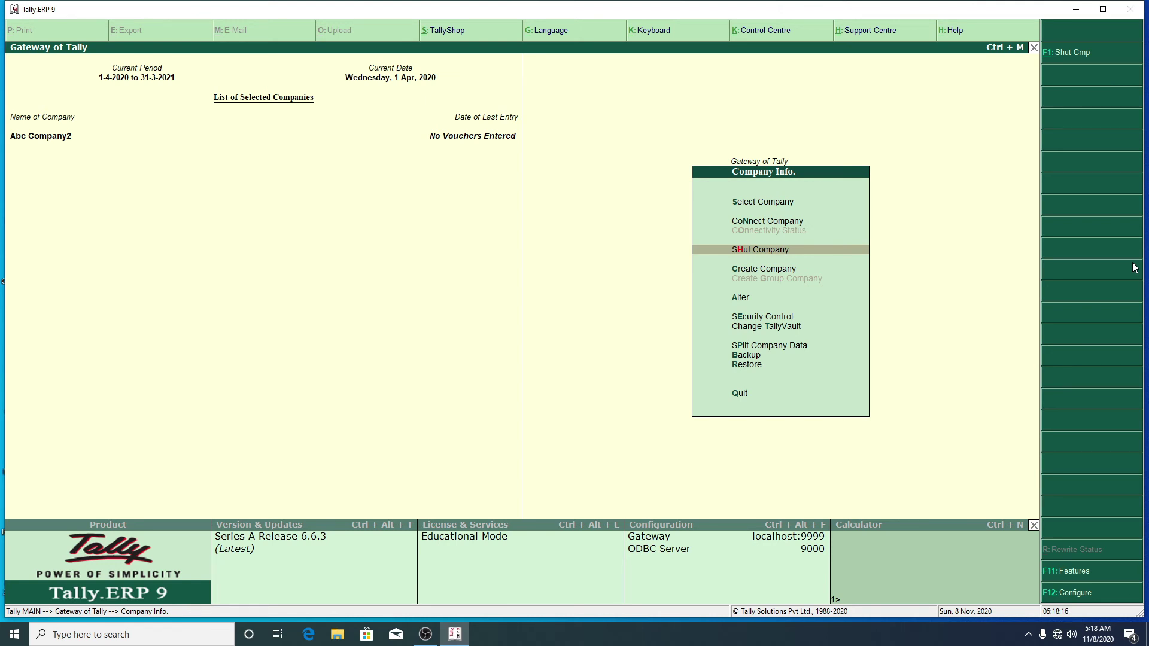
{"action": "key", "text": "Up"}
{"action": "key", "text": "Up"}
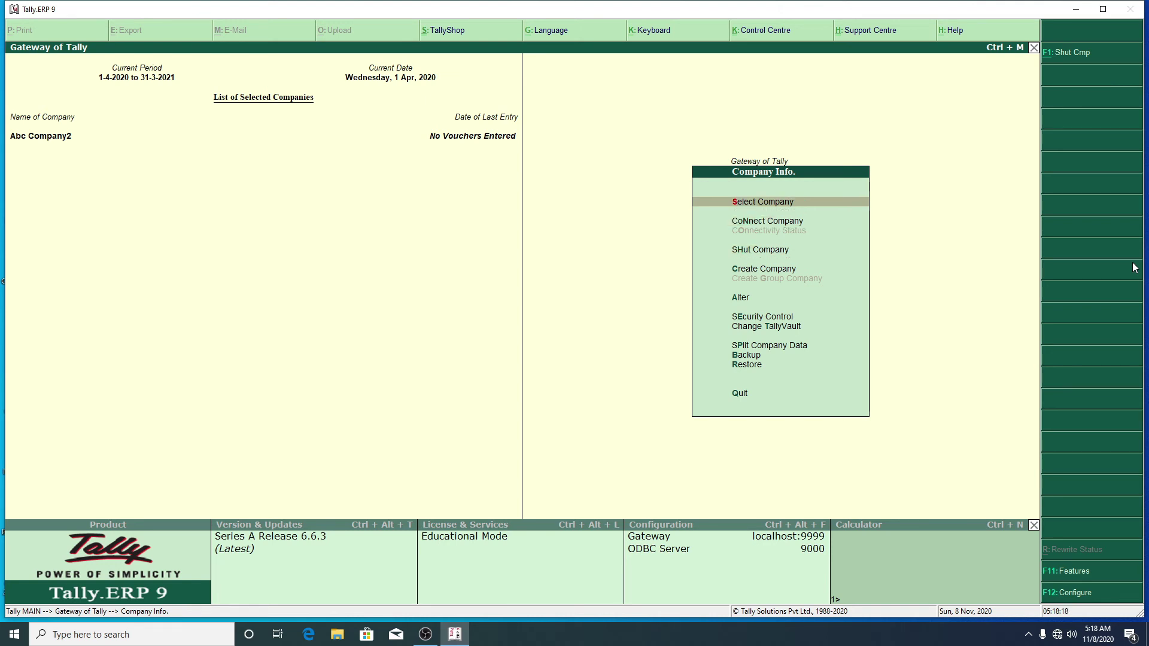
{"action": "key", "text": "Return"}
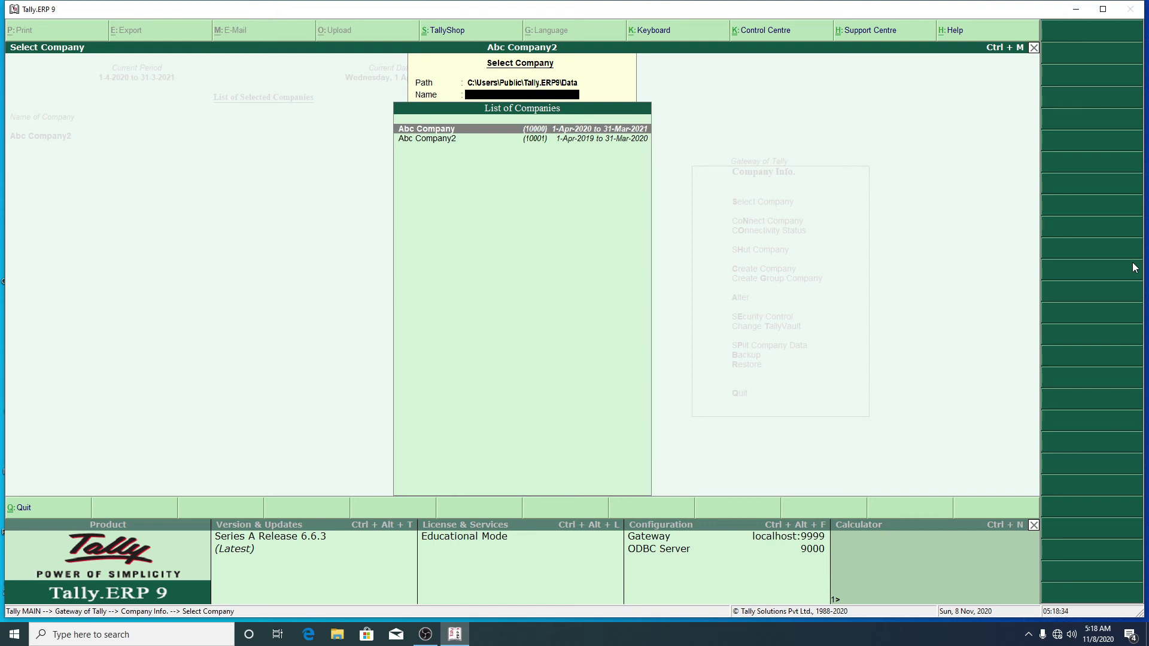
{"action": "key", "text": "Escape"}
{"action": "key", "text": "Escape"}
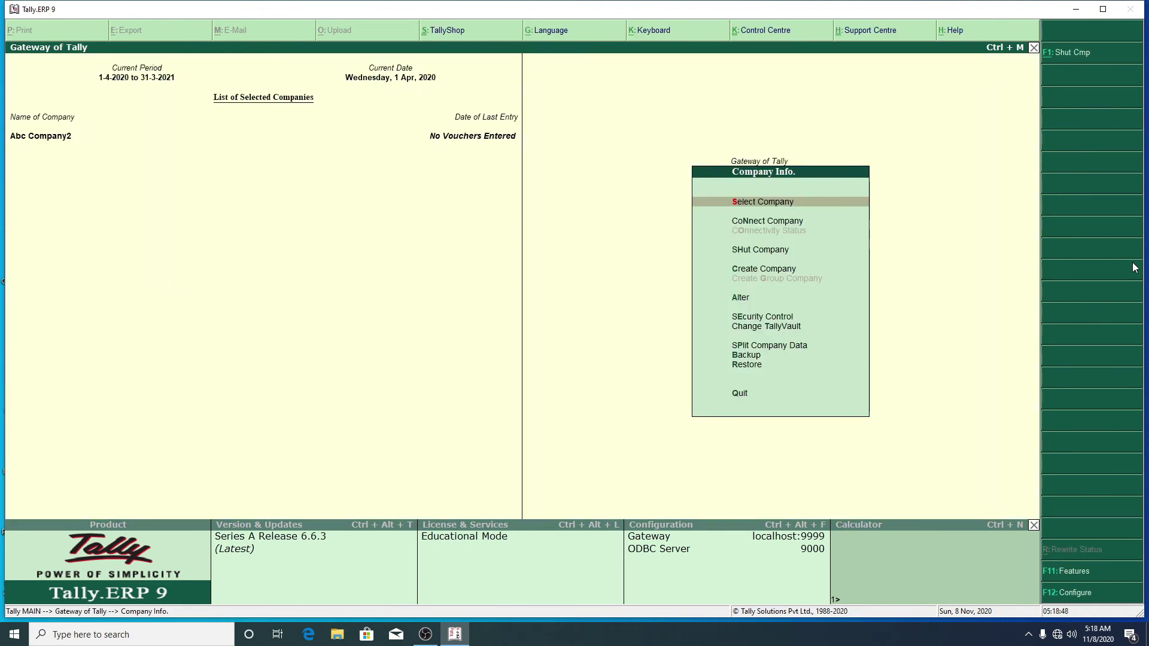
{"action": "key", "text": "Down"}
{"action": "key", "text": "Down"}
{"action": "key", "text": "Down"}
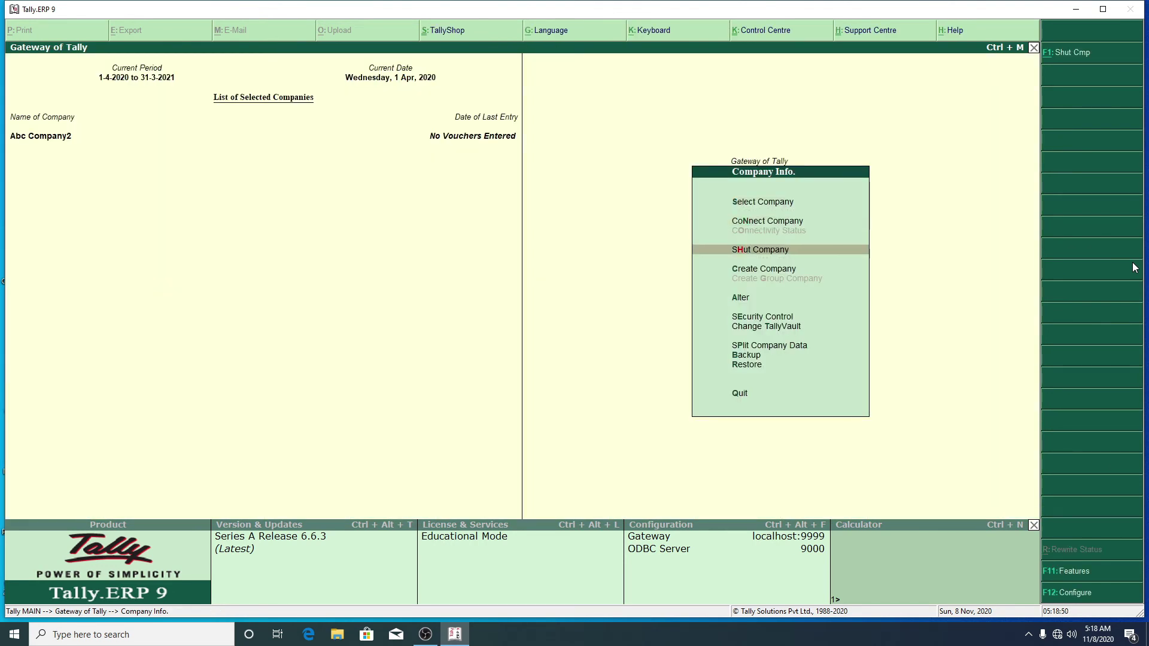
Step: Select Abc Company again, then open its Company Alteration form
{"action": "key", "text": "Down"}
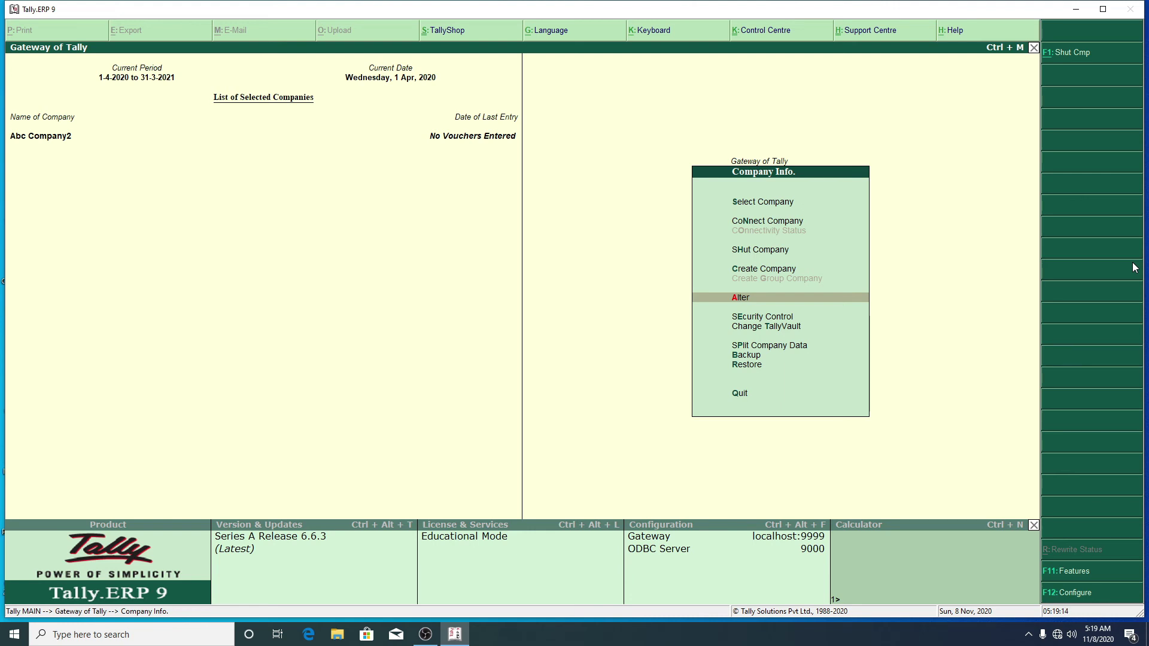
{"action": "key", "text": "Up"}
{"action": "key", "text": "Up"}
{"action": "key", "text": "Up"}
{"action": "key", "text": "Up"}
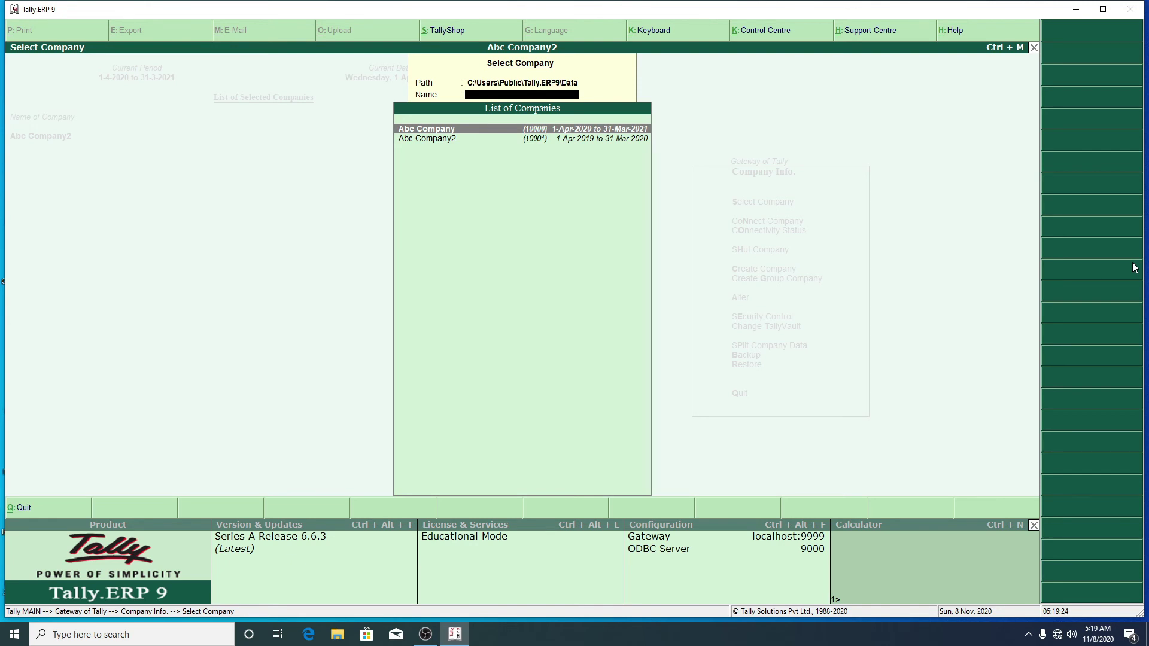
{"action": "key", "text": "Return"}
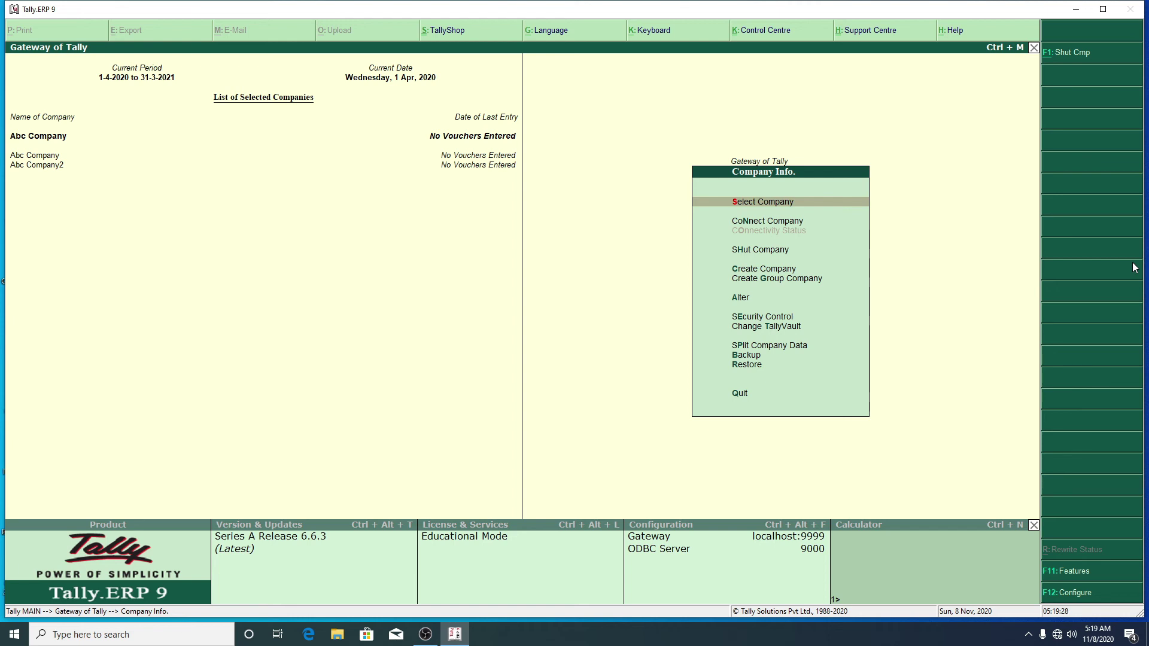
{"action": "key", "text": "Down"}
{"action": "key", "text": "Down"}
{"action": "key", "text": "Down"}
{"action": "key", "text": "Down"}
{"action": "key", "text": "Down"}
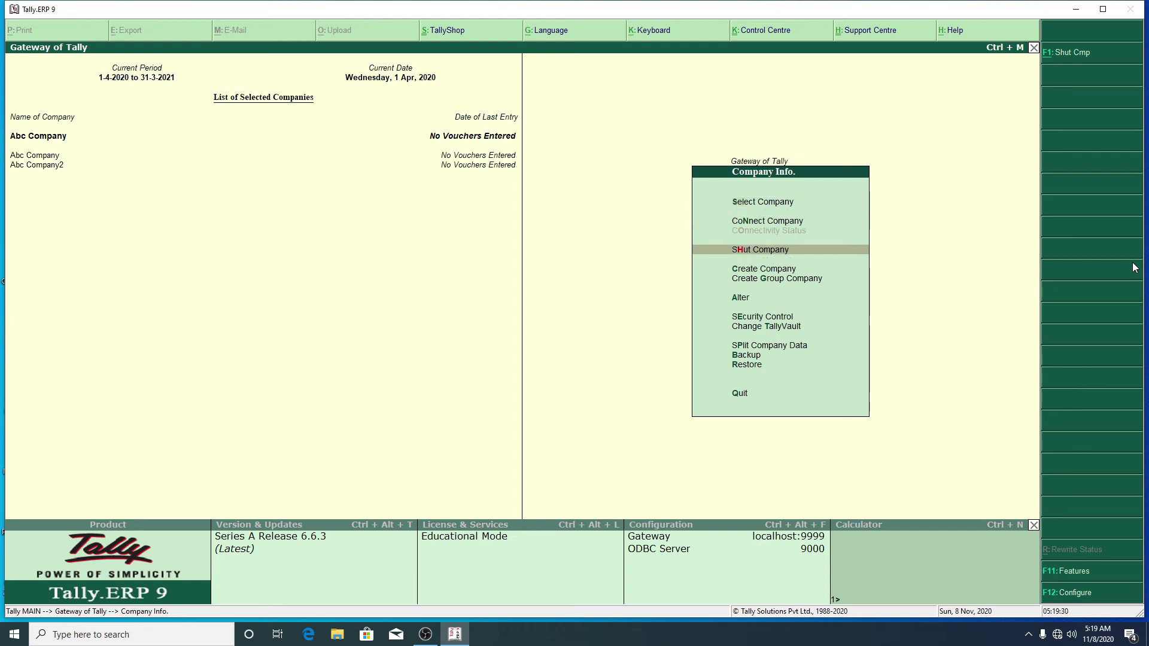
{"action": "key", "text": "Return"}
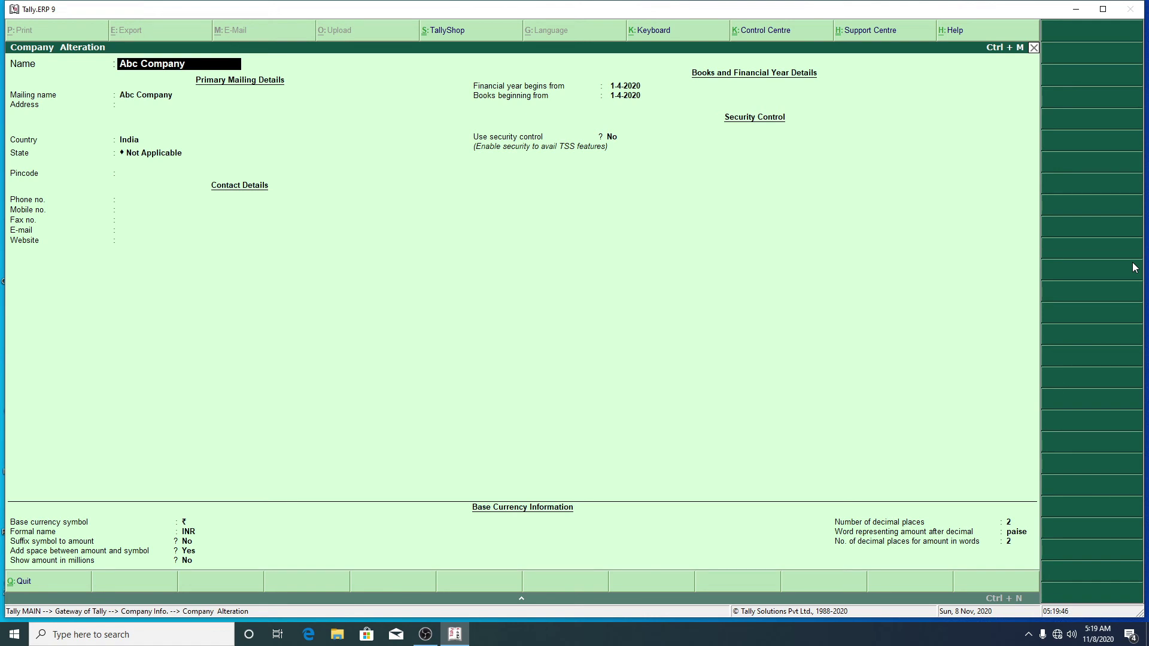
Step: Delete Abc Company with Alt+D and confirm with Y
{"action": "key", "text": "alt+d"}
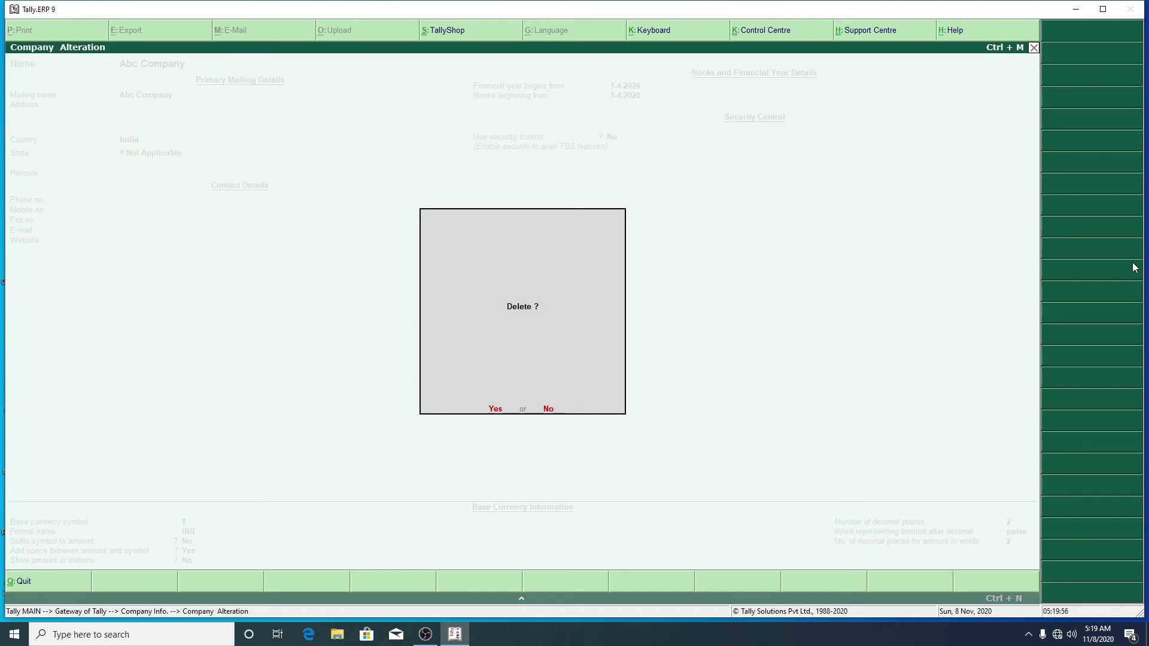
{"action": "key", "text": "y"}
{"action": "key", "text": "y"}
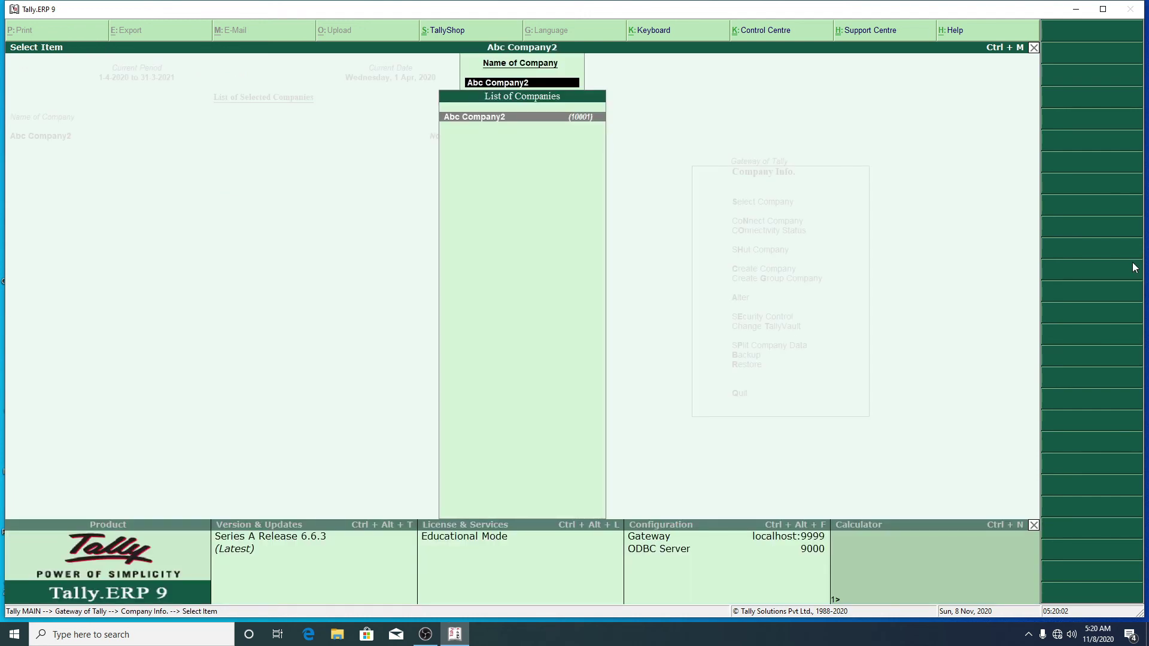
Step: Return to Company Info, open Select Company, and close it without choosing
{"action": "key", "text": "Return"}
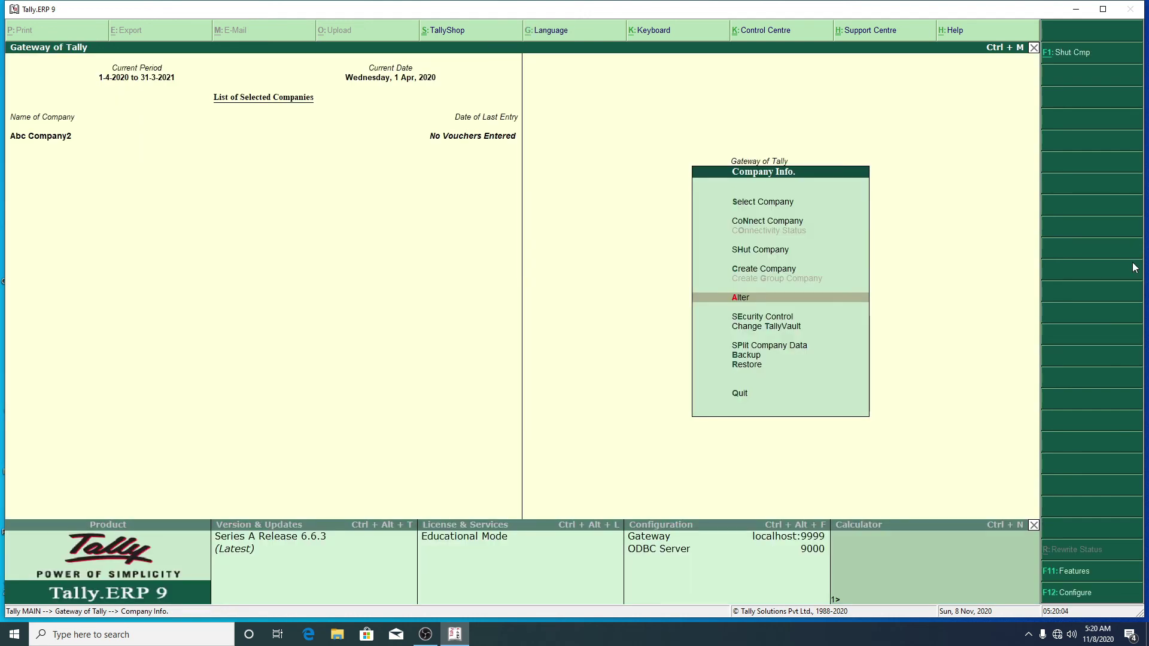
{"action": "key", "text": "Up"}
{"action": "key", "text": "Up"}
{"action": "key", "text": "Up"}
{"action": "key", "text": "Up"}
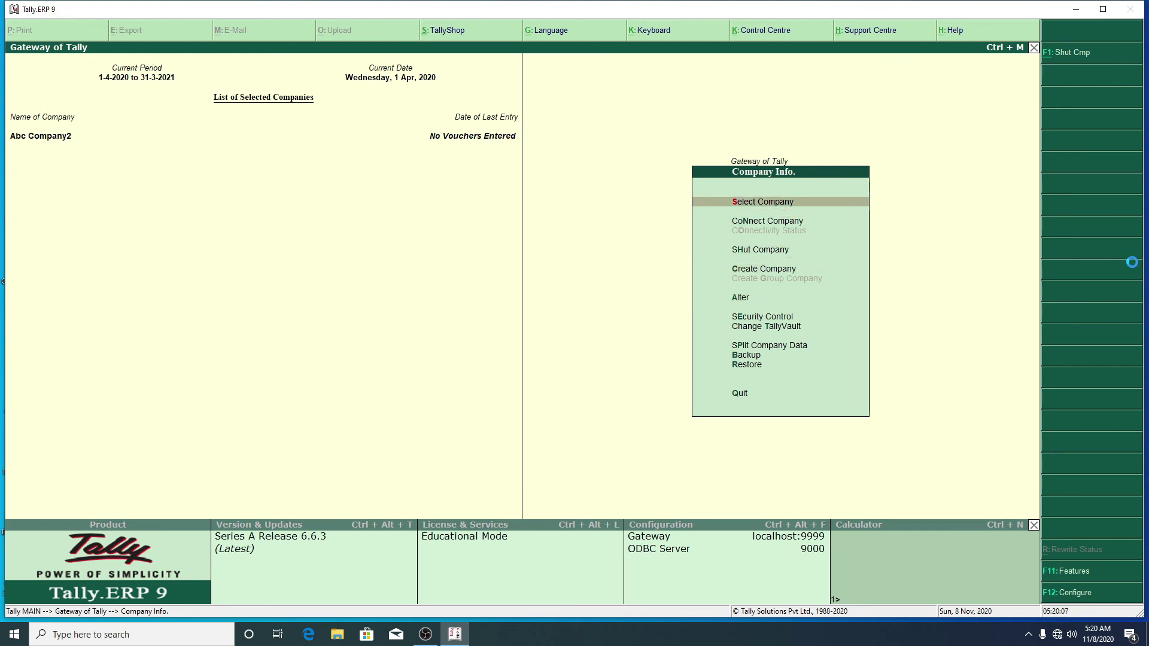
{"action": "key", "text": "Return"}
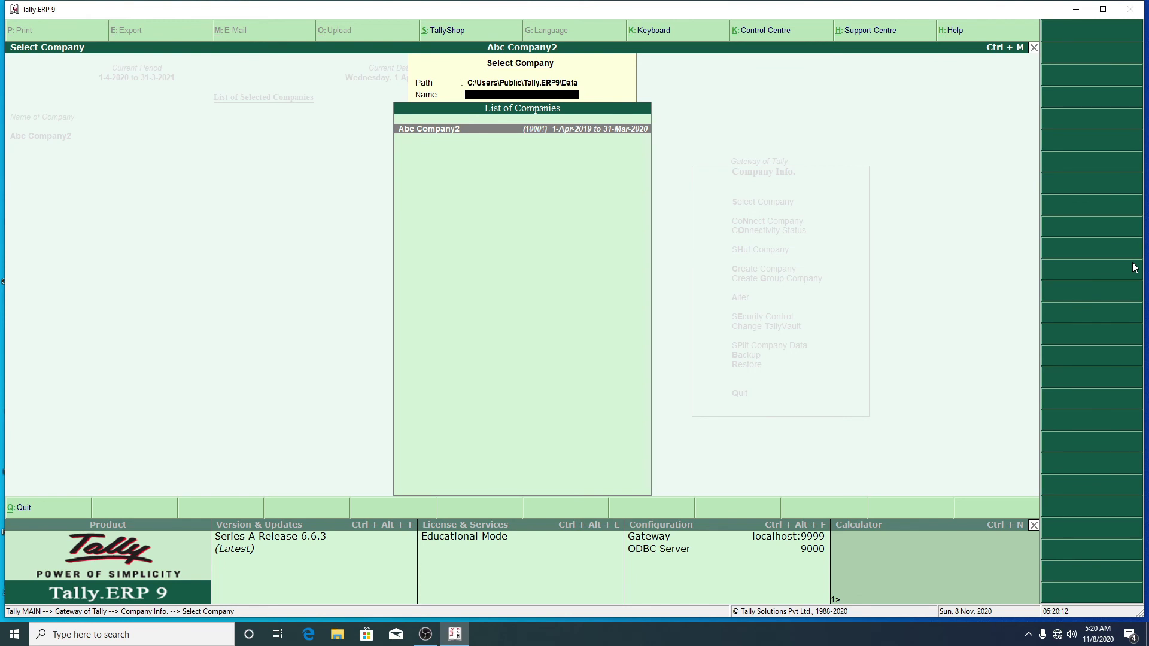
{"action": "key", "text": "Escape"}
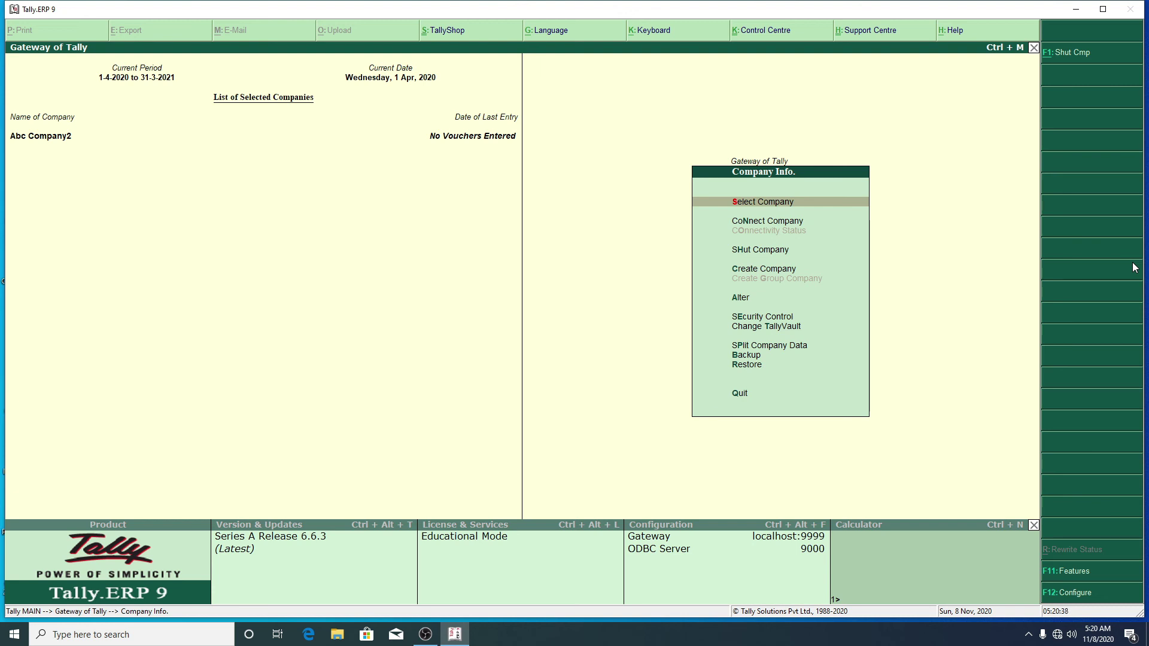
Step: Open Split Company Data from Company Info to show Select Company, Verify Company Data and Quit
{"action": "key", "text": "Down"}
{"action": "key", "text": "Down"}
{"action": "key", "text": "Down"}
{"action": "key", "text": "Down"}
{"action": "key", "text": "Down"}
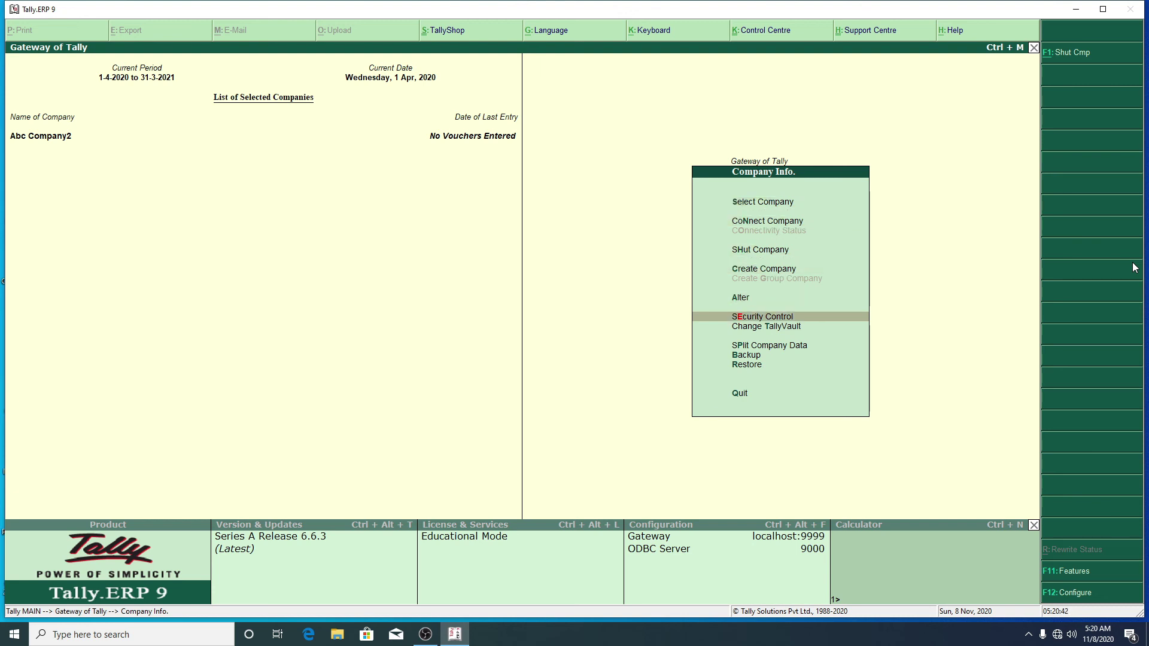
{"action": "key", "text": "Down"}
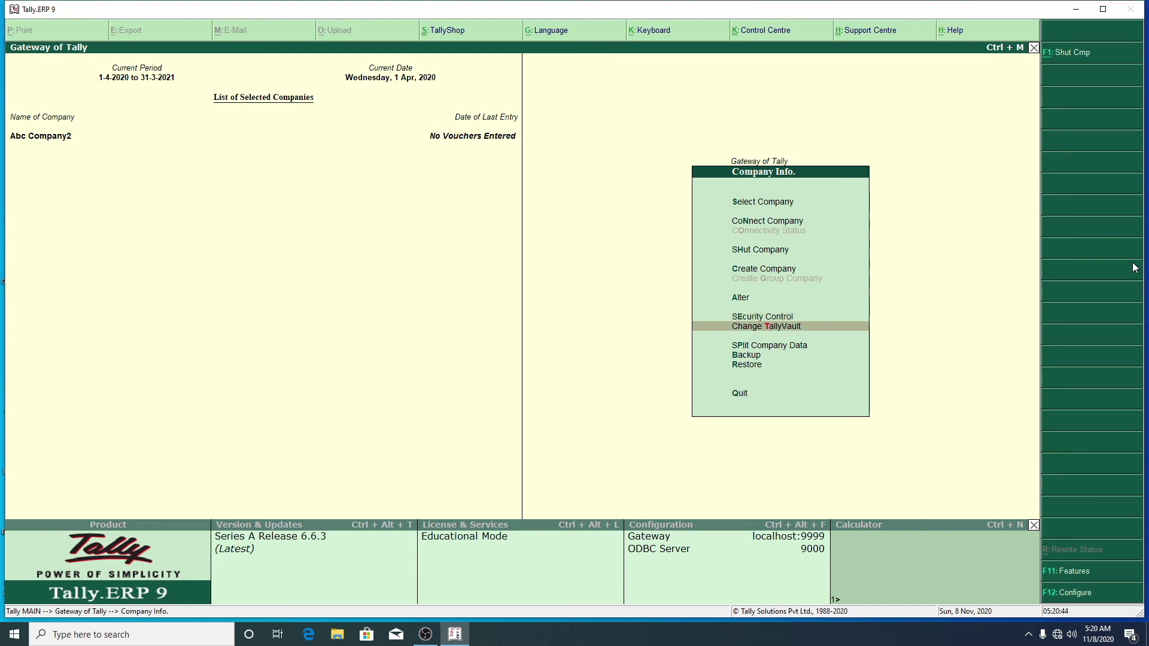
{"action": "key", "text": "Up"}
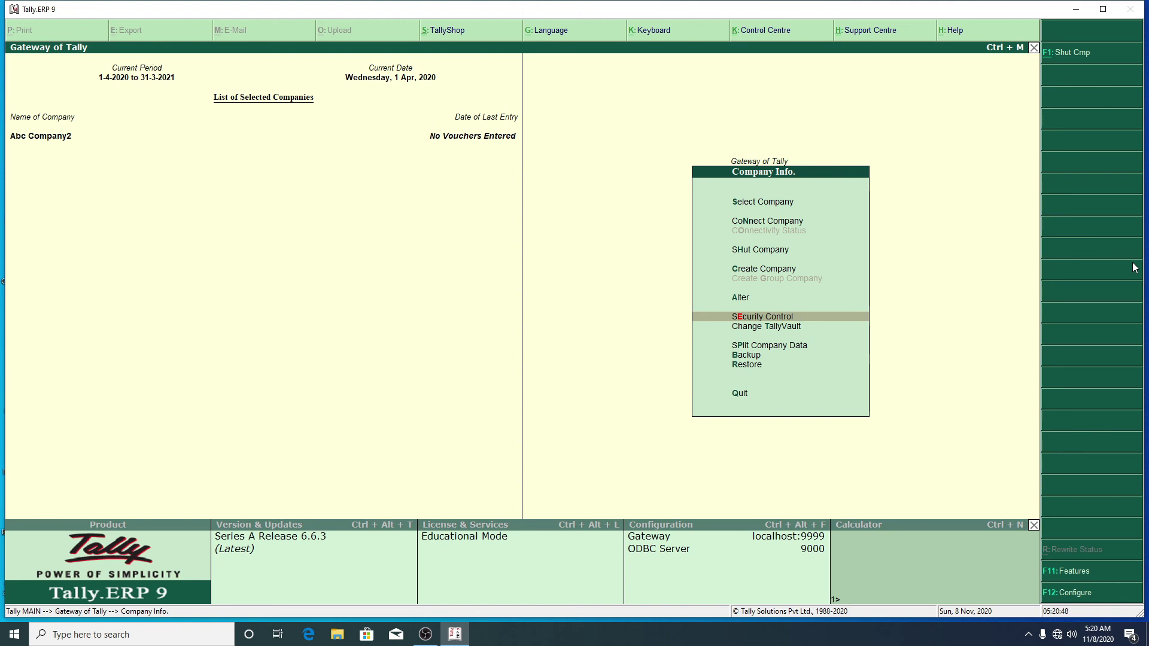
{"action": "key", "text": "Down"}
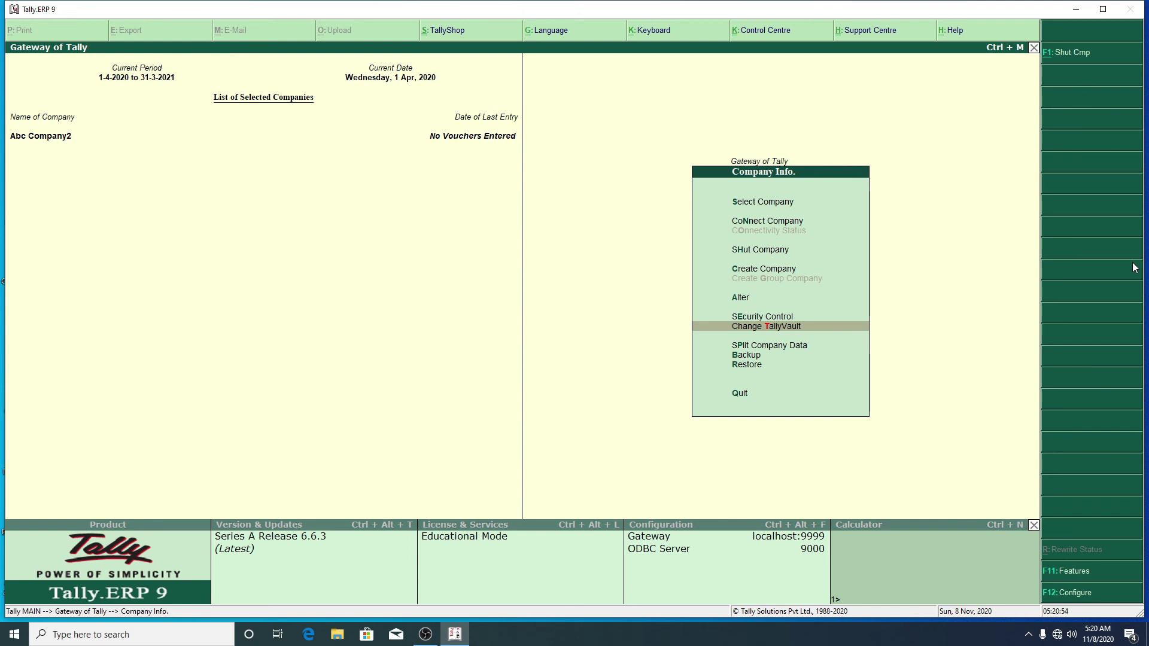
{"action": "key", "text": "Up"}
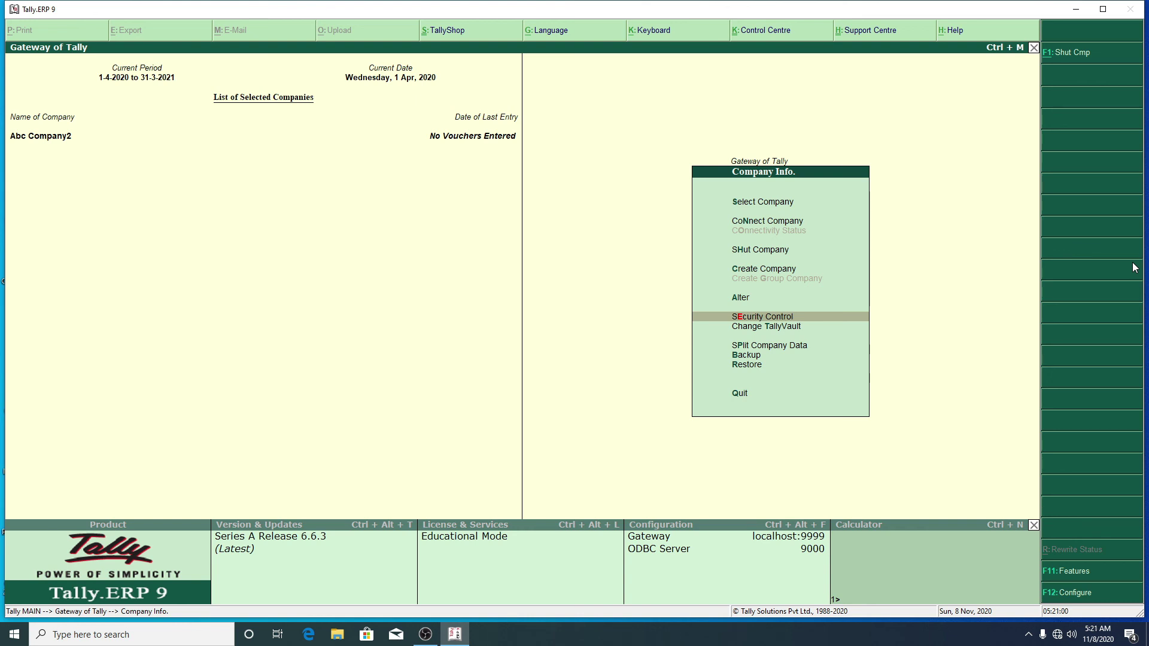
{"action": "key", "text": "Down"}
{"action": "key", "text": "Down"}
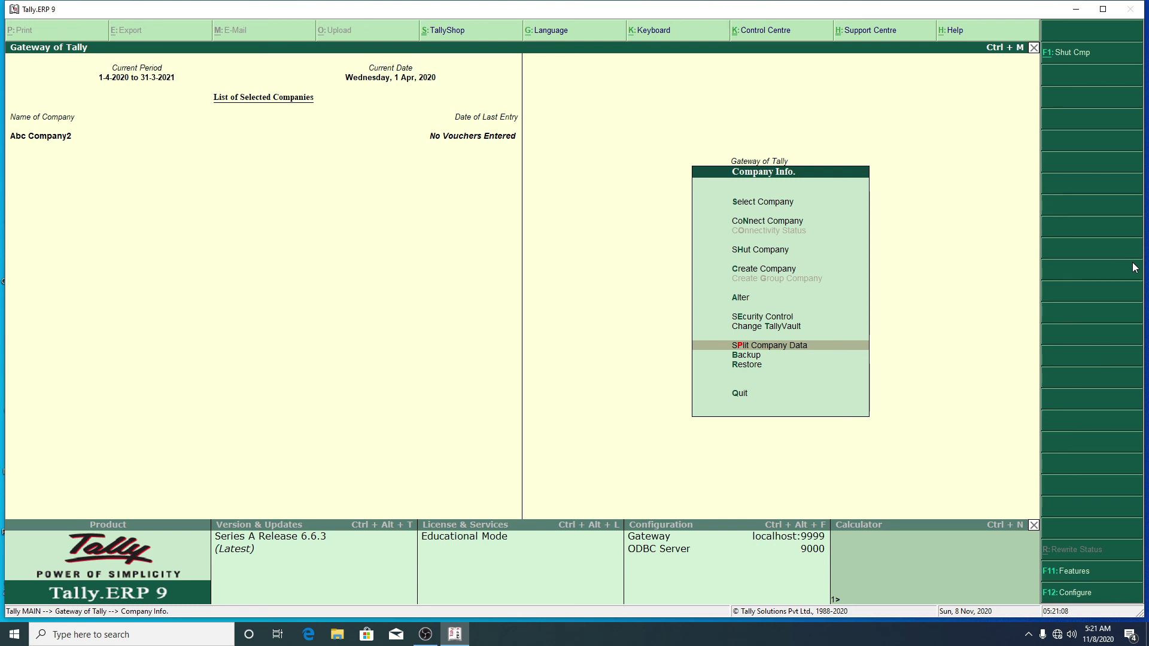
{"action": "key", "text": "Return"}
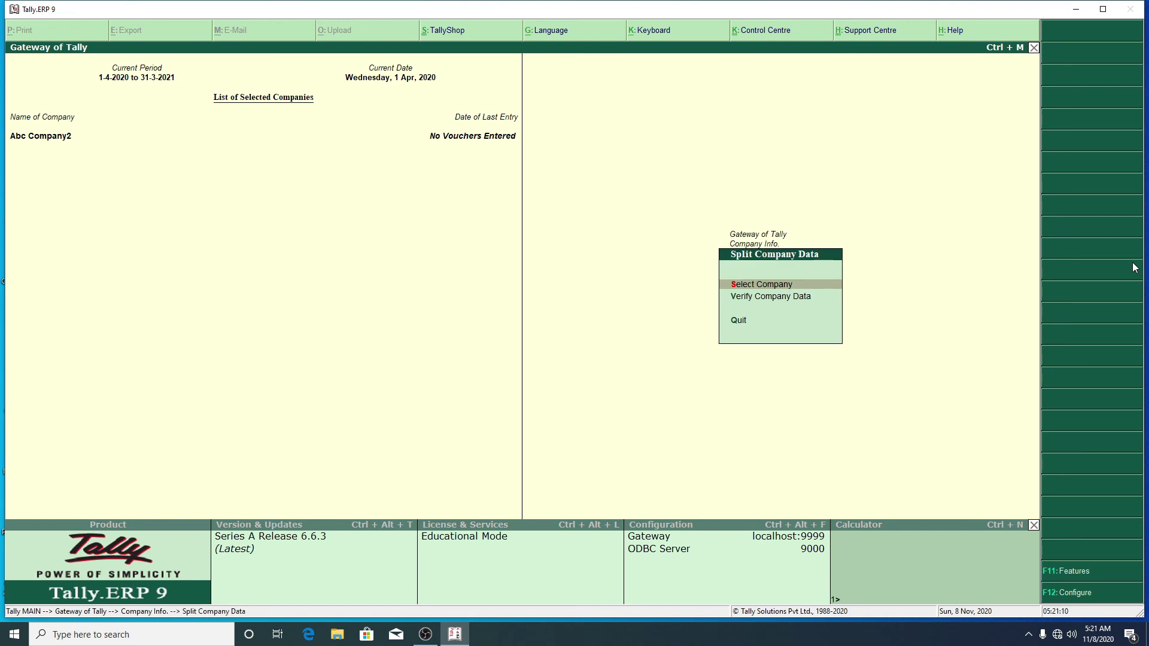
Step: Choose Abc Company2 to split, bringing up its form with a proposed 1-Sep-2019 split date
{"action": "key", "text": "Return"}
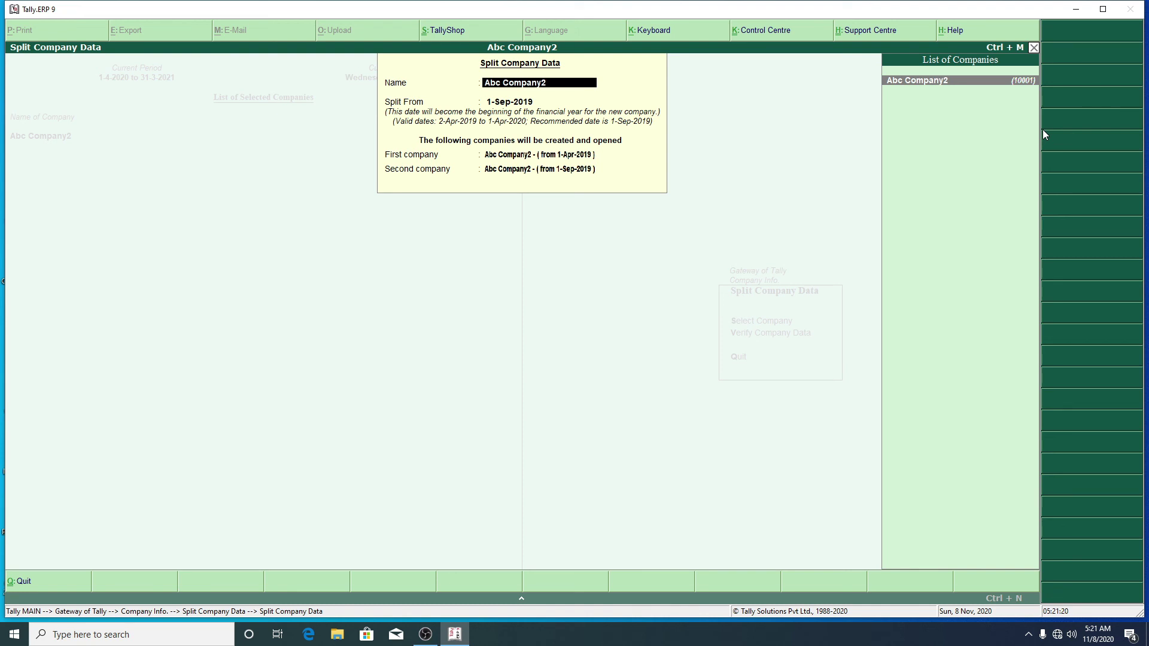
{"action": "key", "text": "Return"}
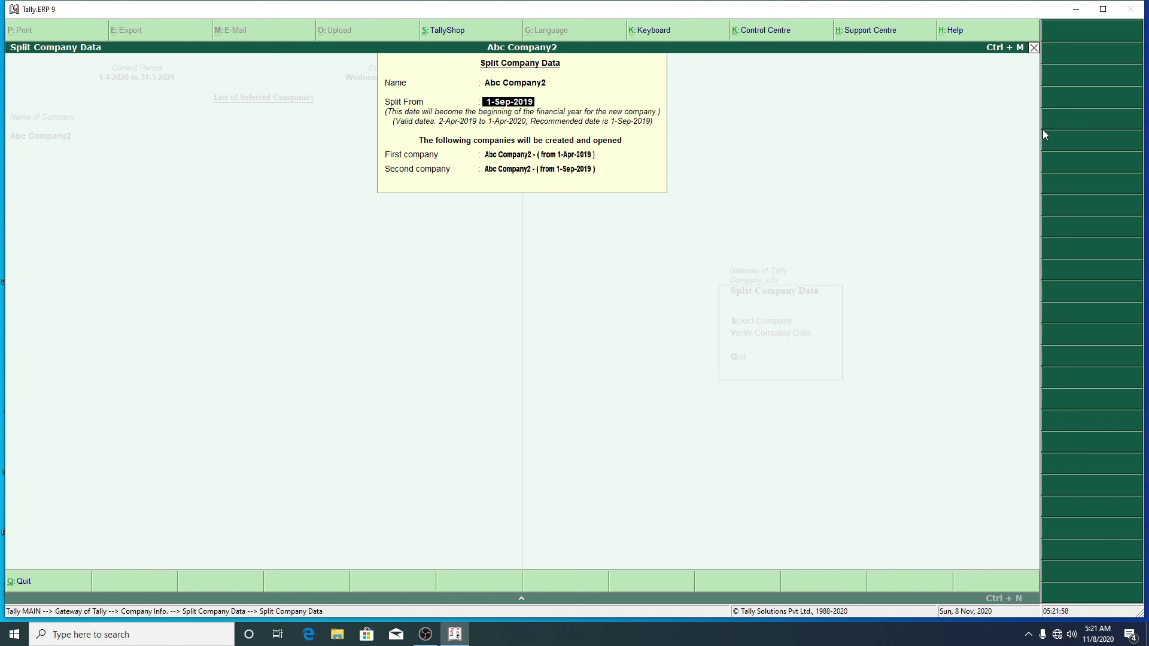
Step: Change Split From to 1-Jul-2019, then answer Yes to Accept and Yes to Split
{"action": "type", "text": "1.july.2019"}
{"action": "key", "text": "Return"}
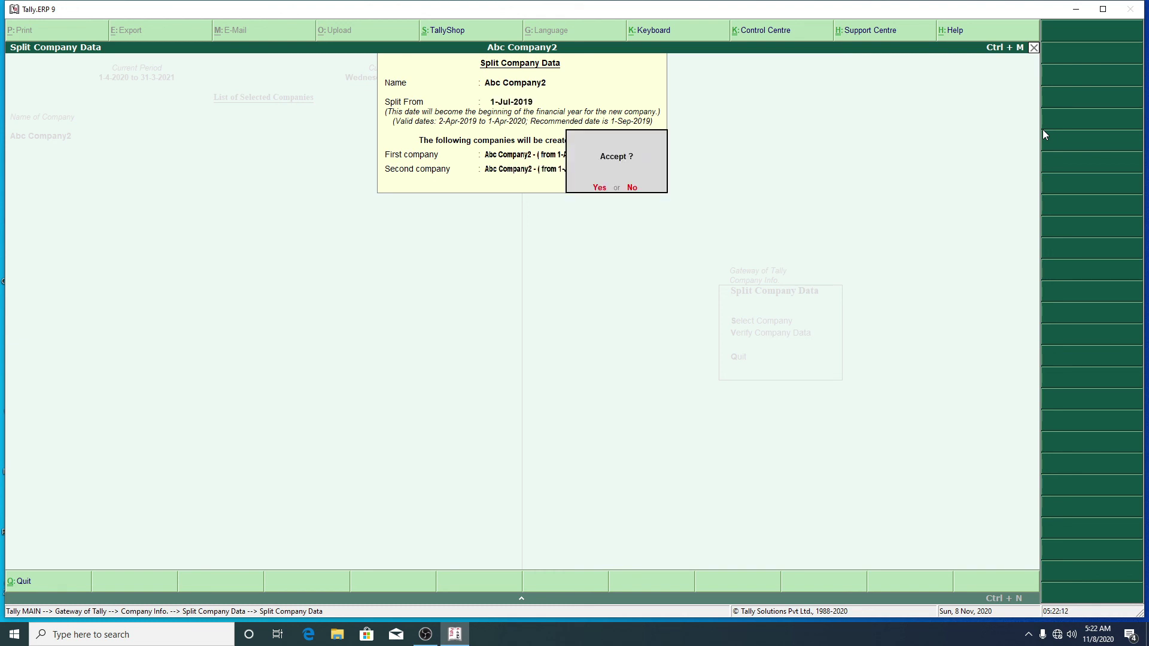
{"action": "key", "text": "y"}
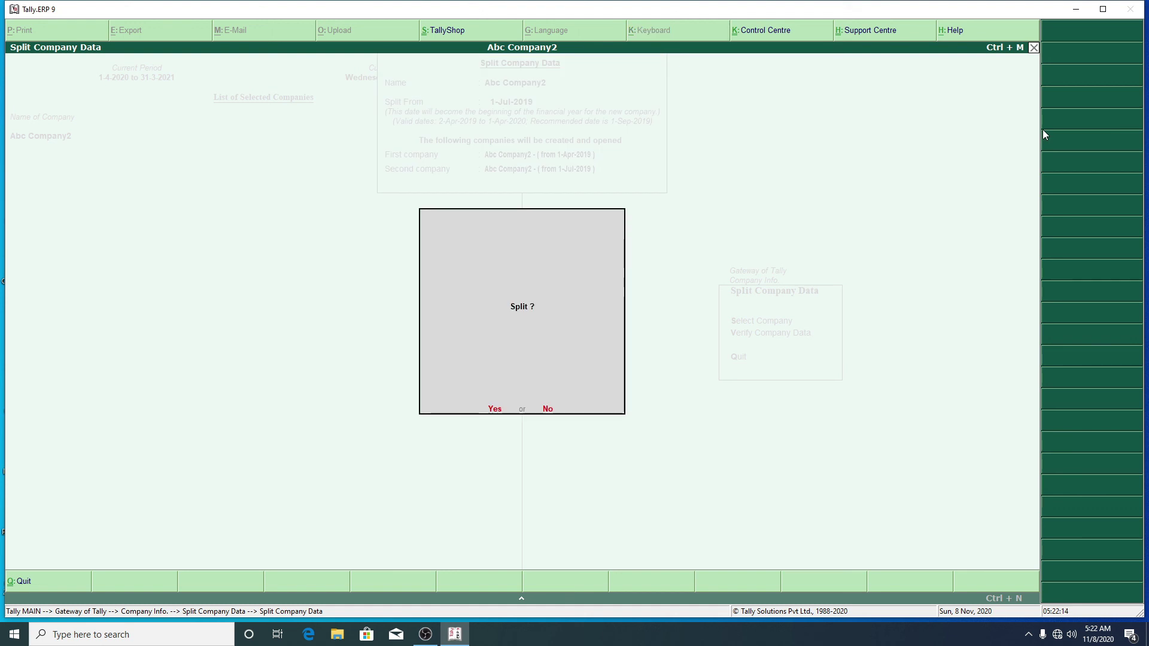
{"action": "key", "text": "y"}
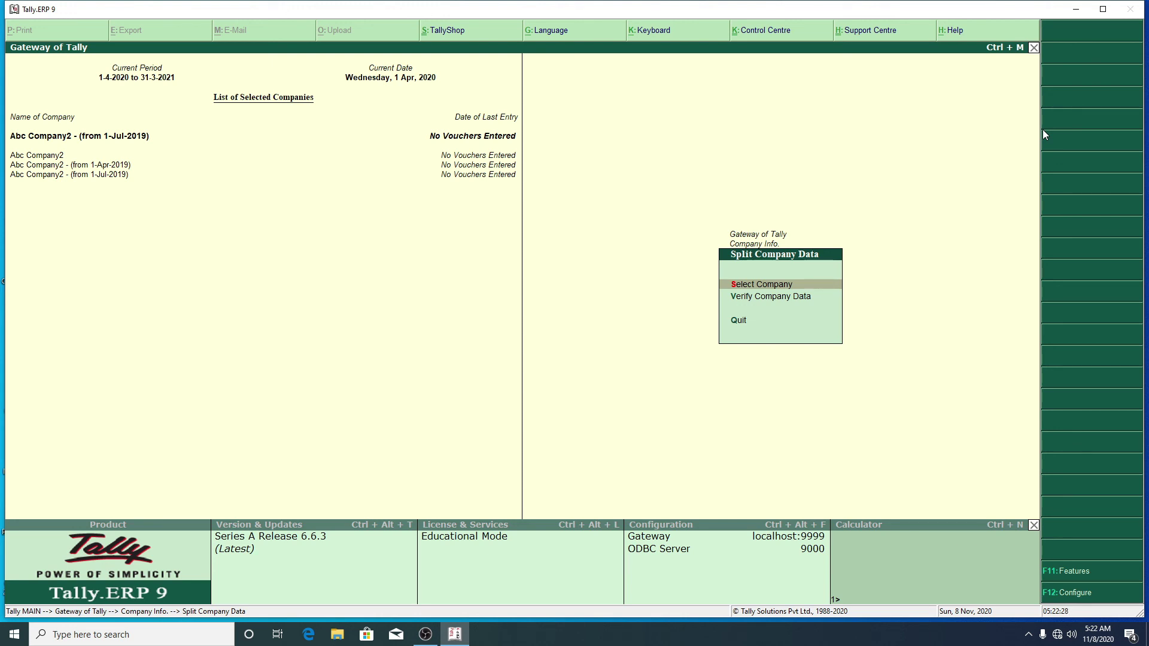
Step: Exit the Split Company Data menu back to Company Info
{"action": "key", "text": "Escape"}
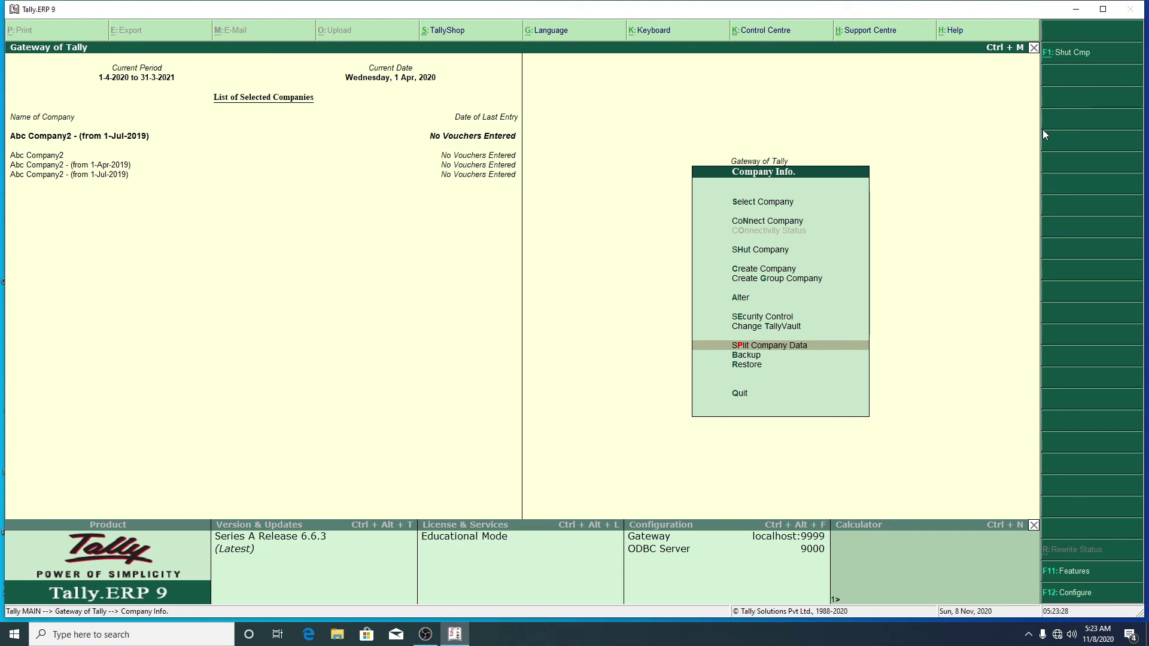
Step: Choose Quit in Company Info to reach the Gateway of Tally, then bring up the Quit? prompt
{"action": "key", "text": "Down"}
{"action": "key", "text": "Down"}
{"action": "key", "text": "Down"}
{"action": "key", "text": "Down"}
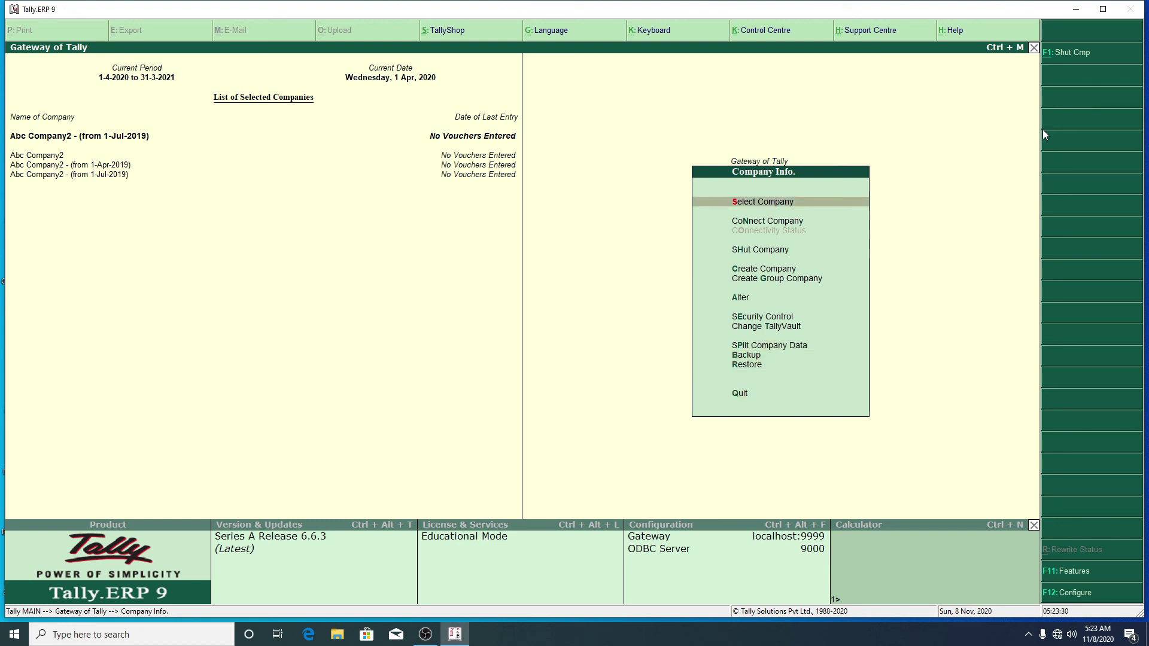
{"action": "key", "text": "Down"}
{"action": "key", "text": "Down"}
{"action": "key", "text": "Down"}
{"action": "key", "text": "Down"}
{"action": "key", "text": "Down"}
{"action": "key", "text": "Down"}
{"action": "key", "text": "Down"}
{"action": "key", "text": "Down"}
{"action": "key", "text": "Down"}
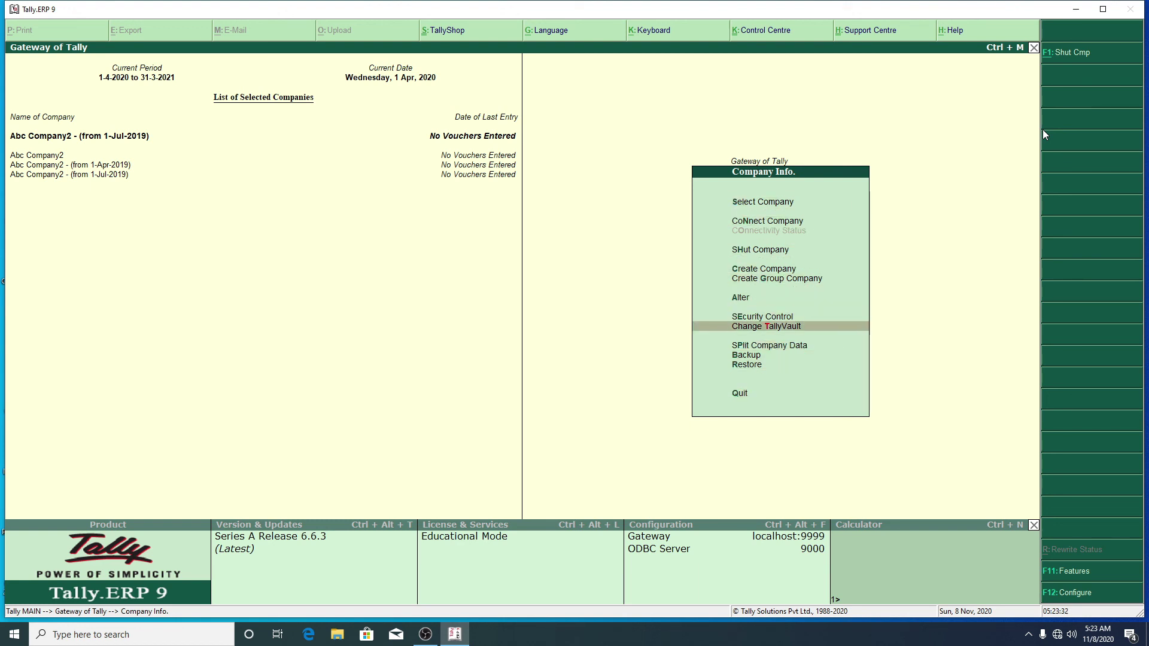
{"action": "key", "text": "Down"}
{"action": "key", "text": "Down"}
{"action": "key", "text": "Return"}
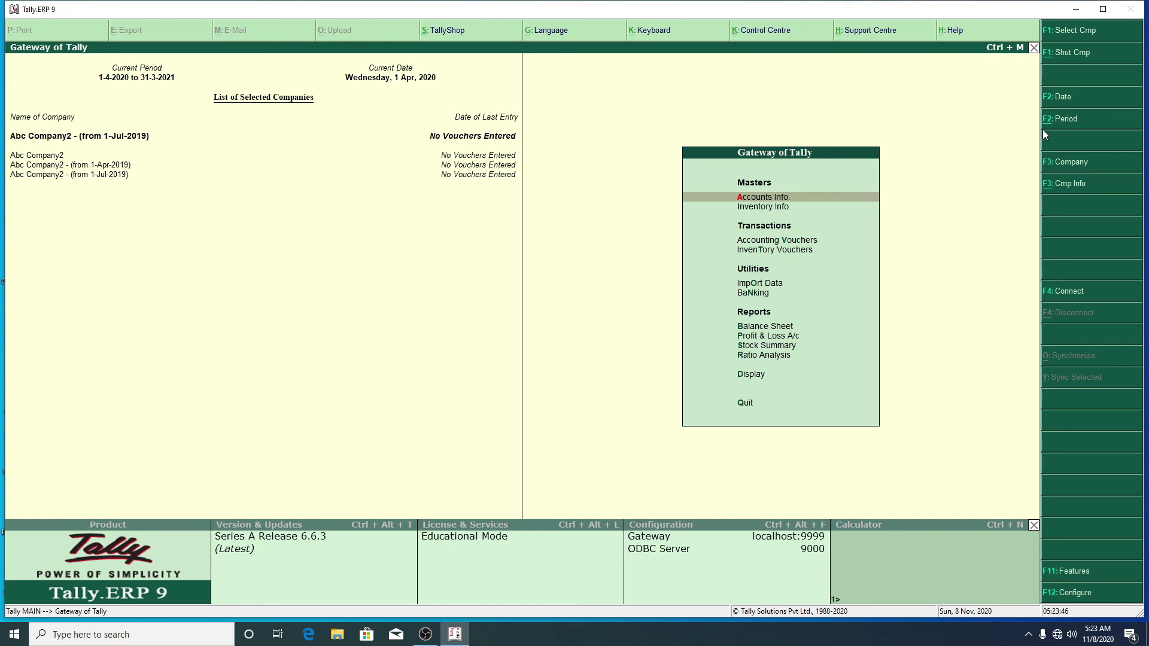
{"action": "key", "text": "Escape"}
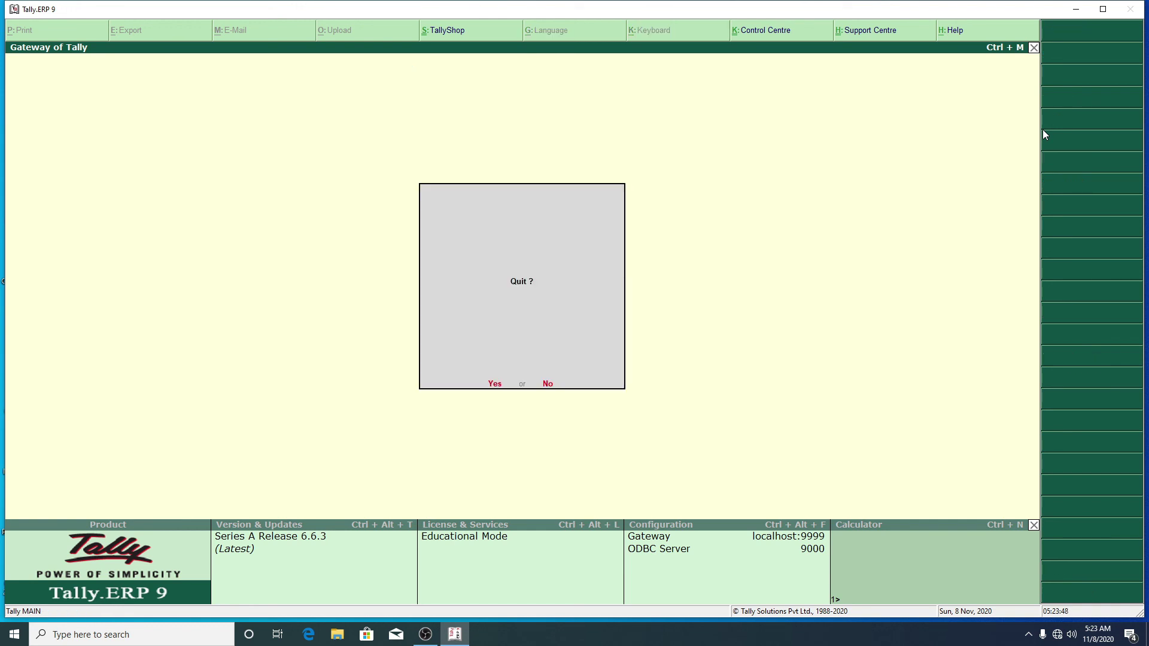